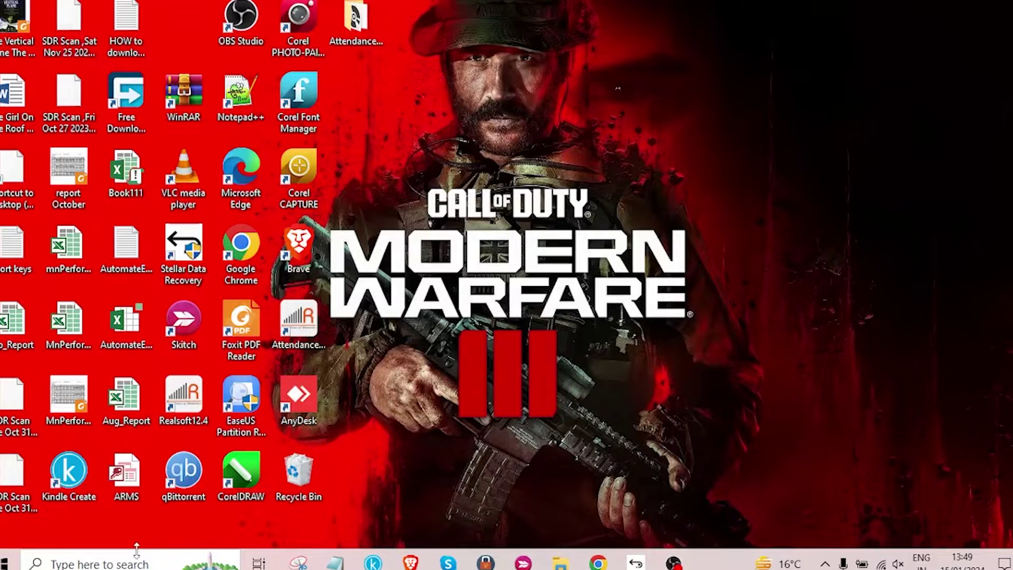
- Run 'fsutil behavior set DisableDeleteNotify 0' in an administrator Command Prompt to re-enable TRIM
click(128, 564)
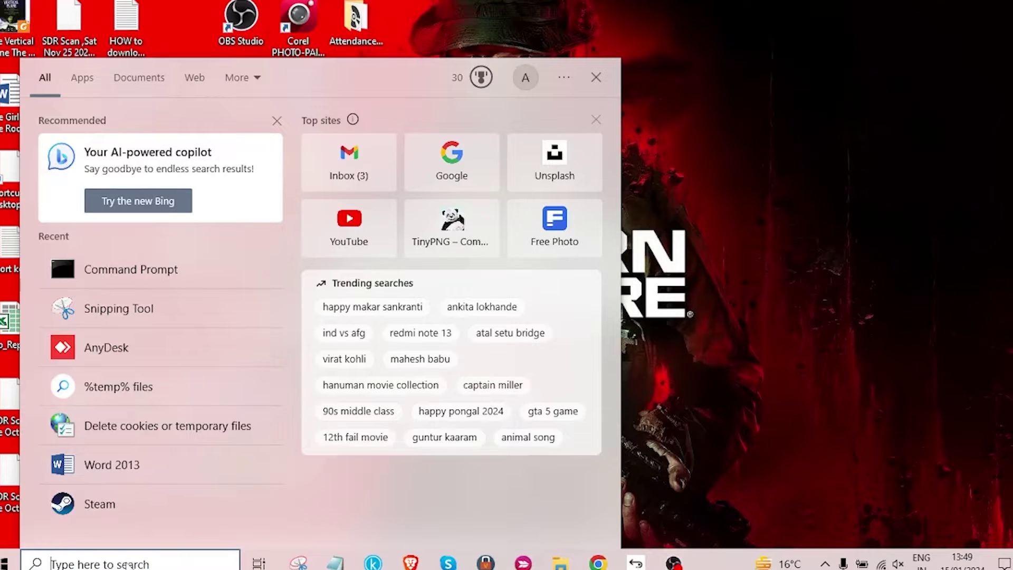
text(cmd)
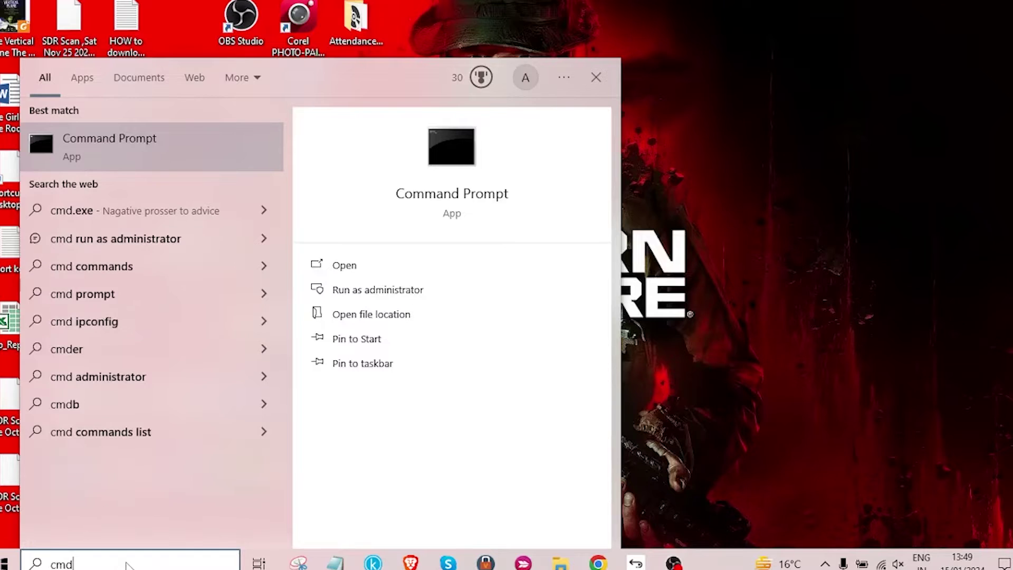
right_click(95, 147)
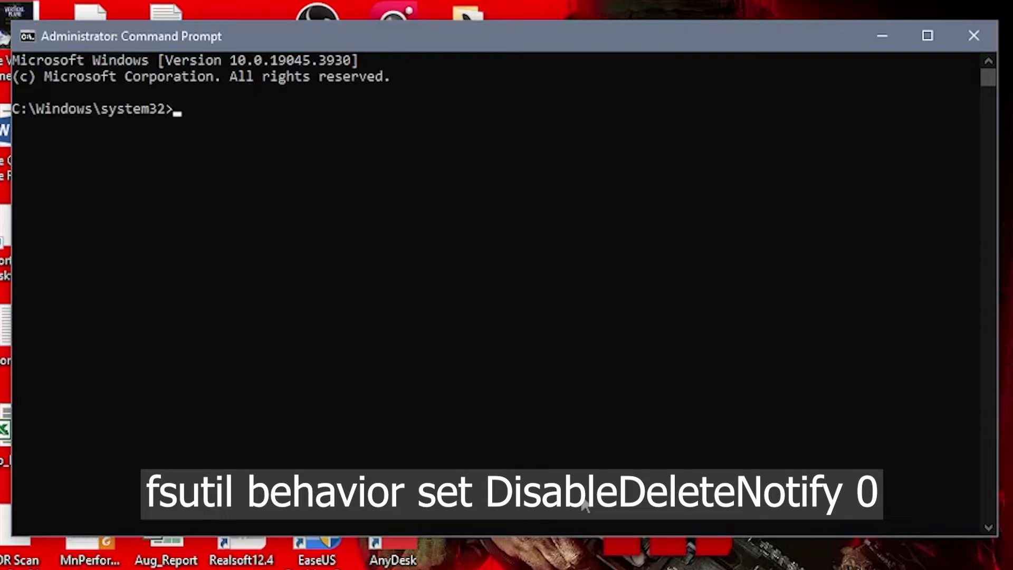
text(fsutil behavior set DisableDeleteNotify 0)
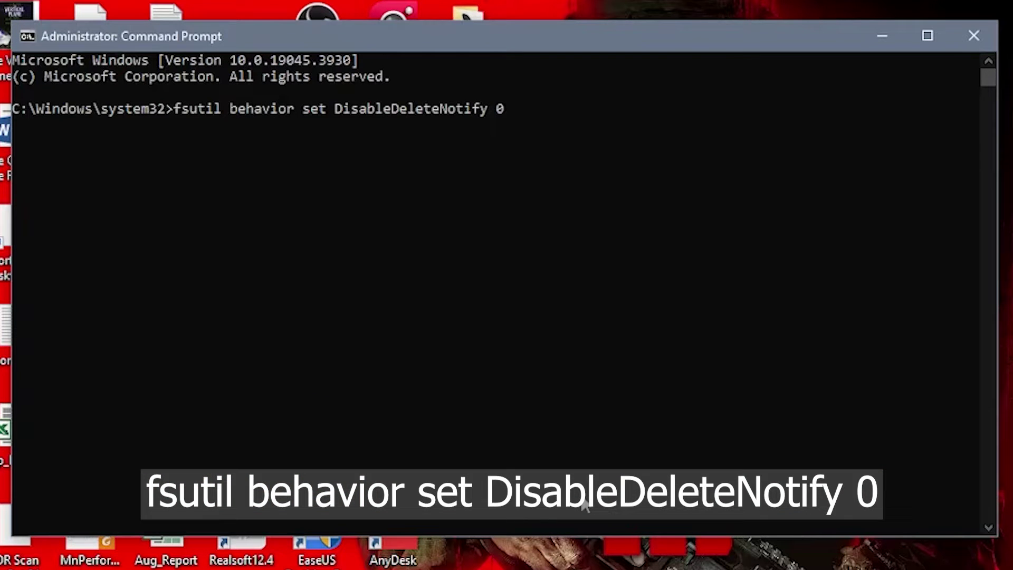
key(Return)
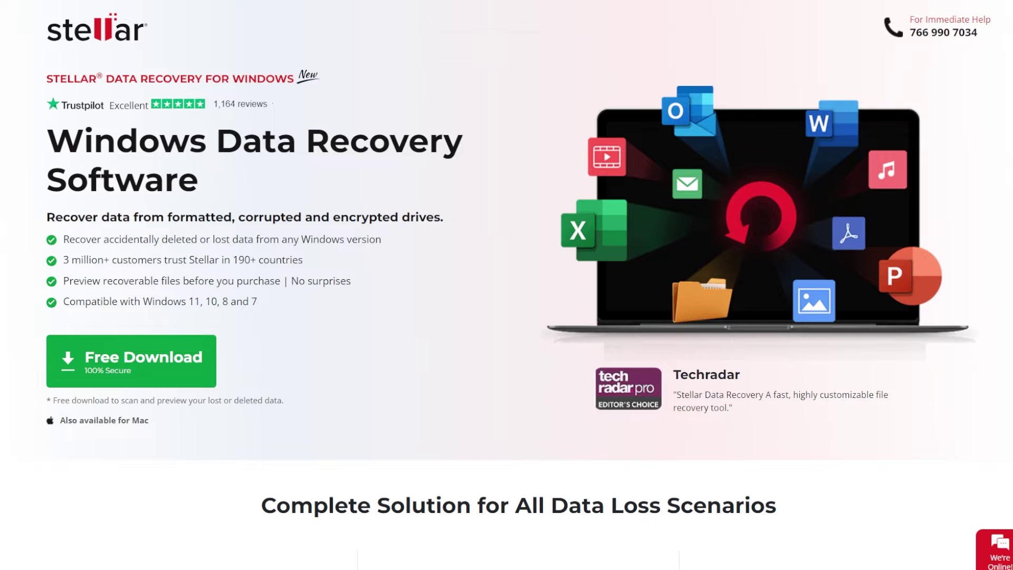
scroll(507, 317, down, 1)
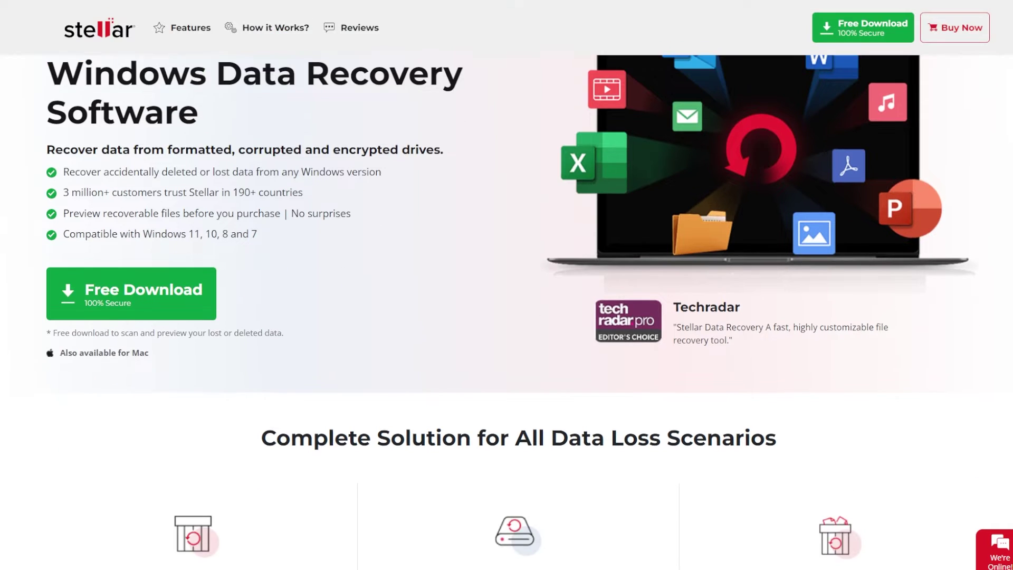
scroll(507, 316, down, 1)
scroll(507, 316, down, 1)
scroll(508, 317, down, 1)
scroll(507, 317, down, 1)
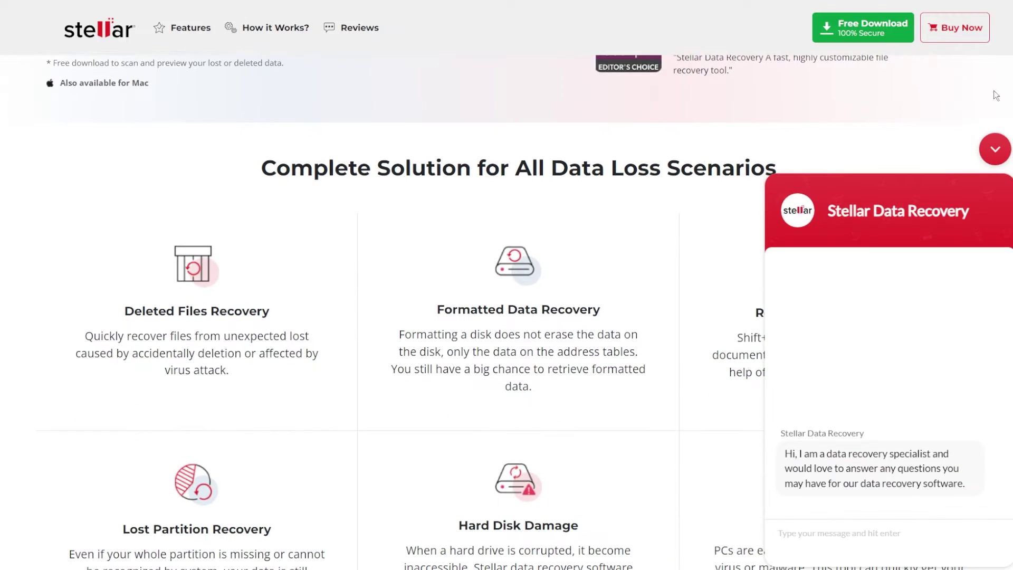
scroll(507, 317, down, 1)
scroll(507, 317, down, 1)
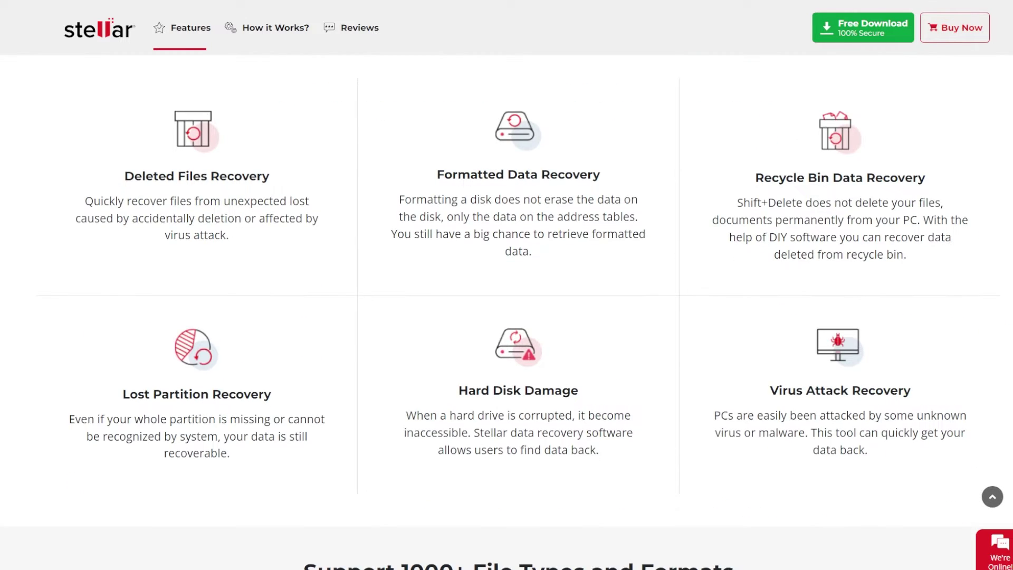
scroll(507, 317, down, 1)
scroll(507, 316, down, 1)
scroll(507, 317, down, 1)
scroll(507, 317, down, 1)
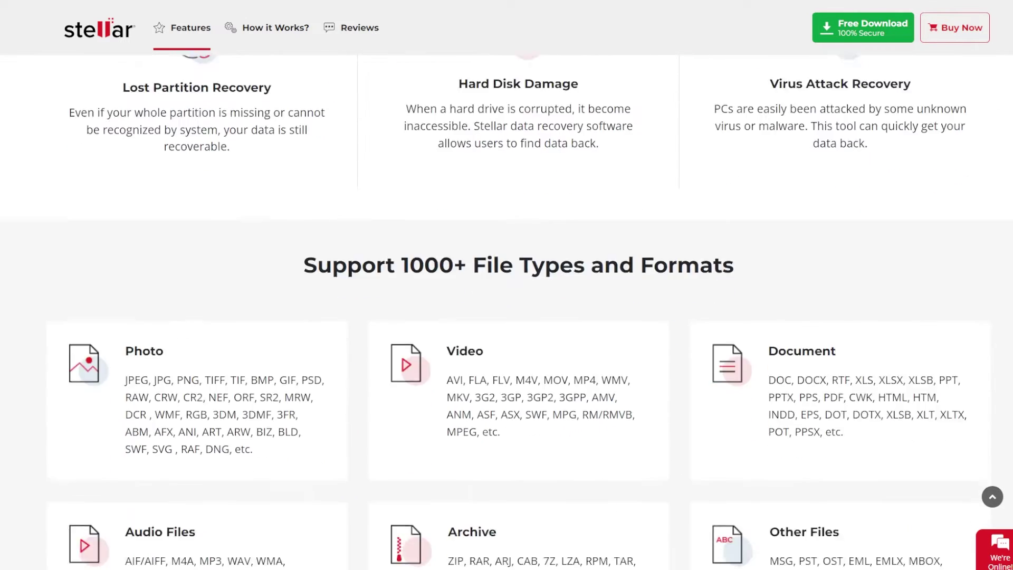
scroll(507, 317, down, 1)
scroll(507, 317, down, 2)
scroll(507, 316, down, 1)
scroll(507, 317, down, 2)
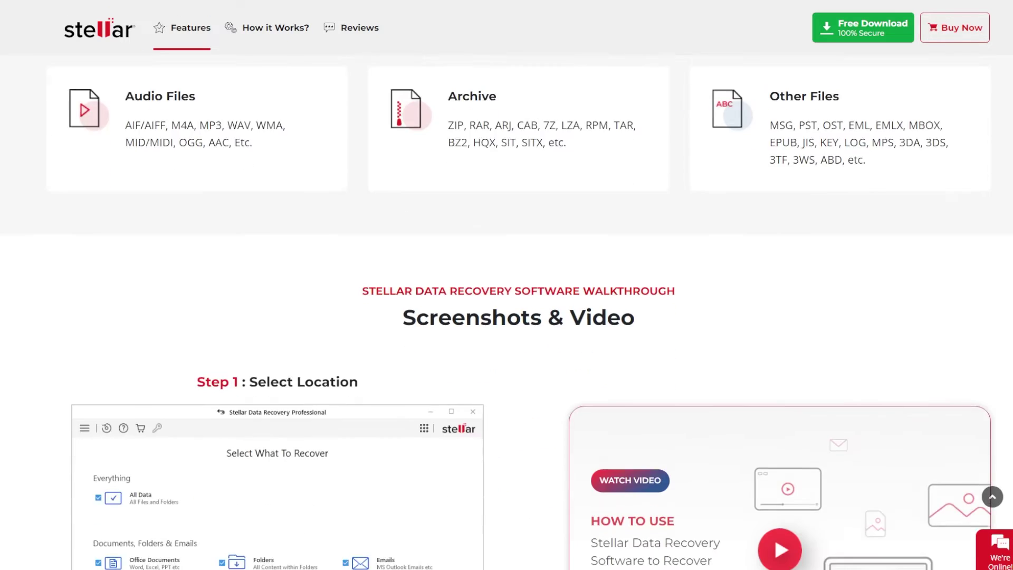
scroll(507, 317, down, 1)
scroll(506, 317, down, 1)
scroll(506, 317, down, 2)
scroll(507, 317, down, 1)
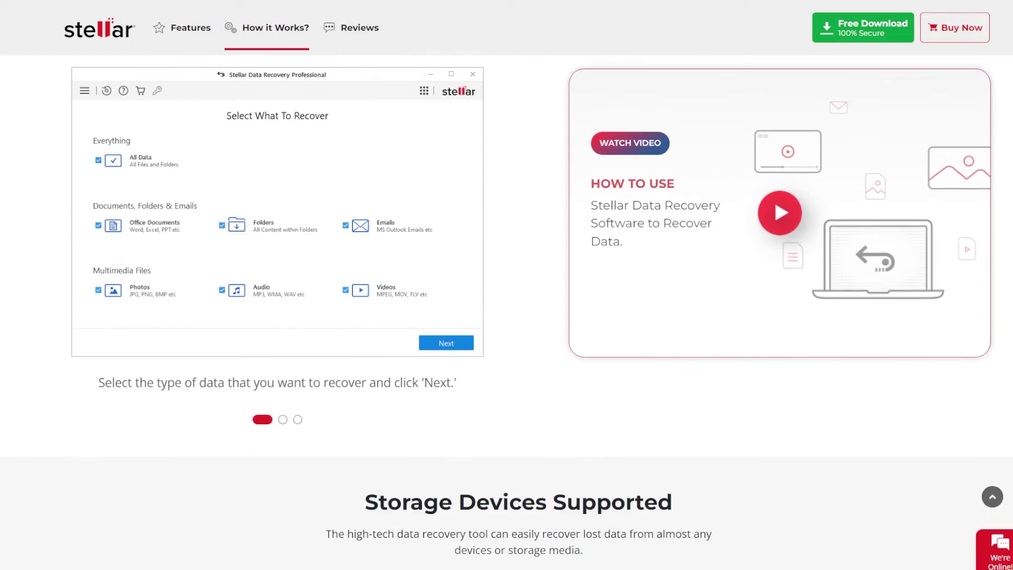
scroll(507, 317, down, 2)
scroll(507, 317, down, 1)
scroll(506, 317, down, 2)
scroll(506, 317, down, 1)
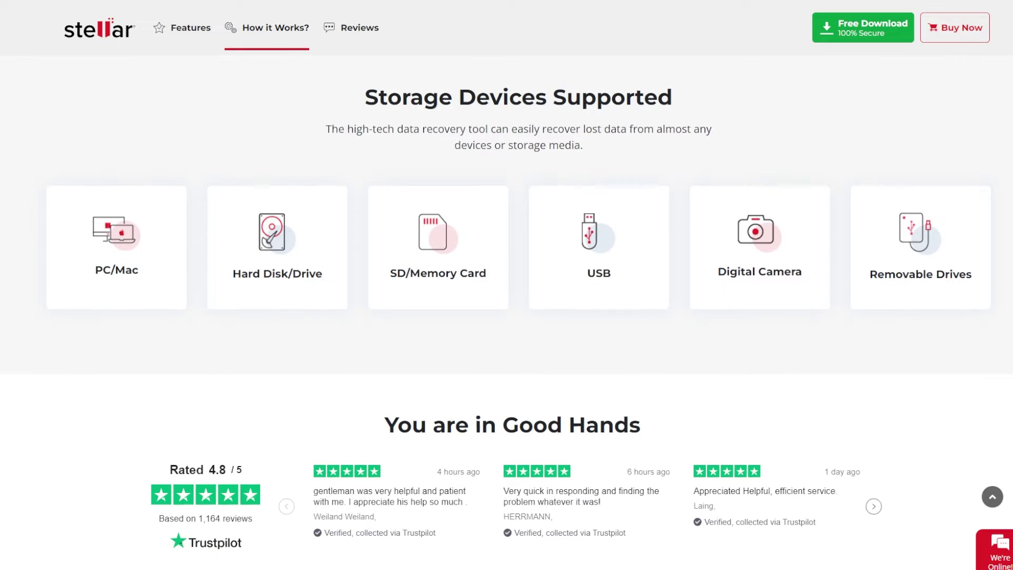
scroll(507, 316, down, 2)
scroll(507, 317, down, 1)
scroll(507, 316, down, 1)
scroll(507, 316, down, 2)
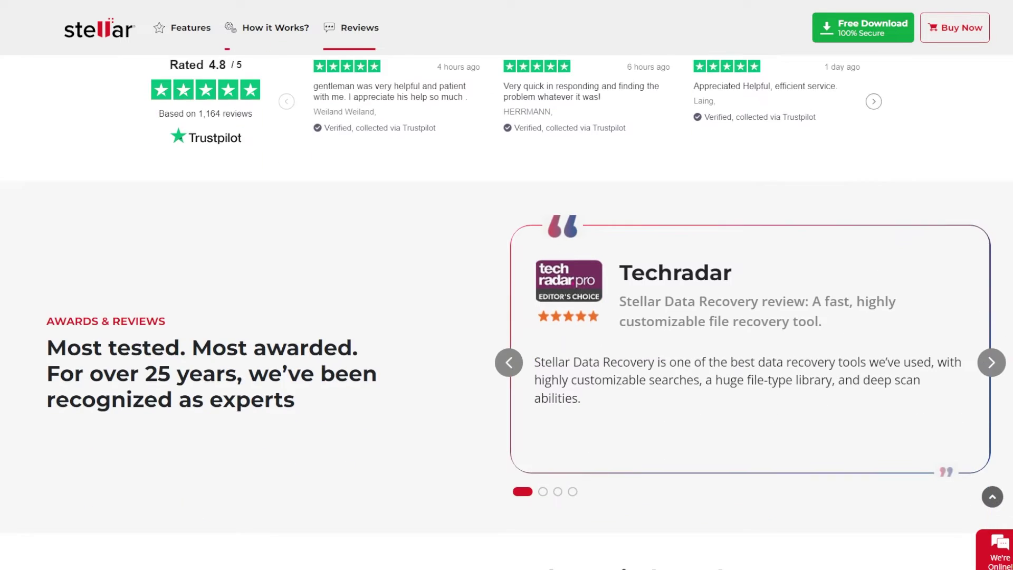
scroll(507, 317, down, 1)
scroll(507, 316, down, 1)
scroll(506, 316, down, 2)
scroll(508, 317, down, 1)
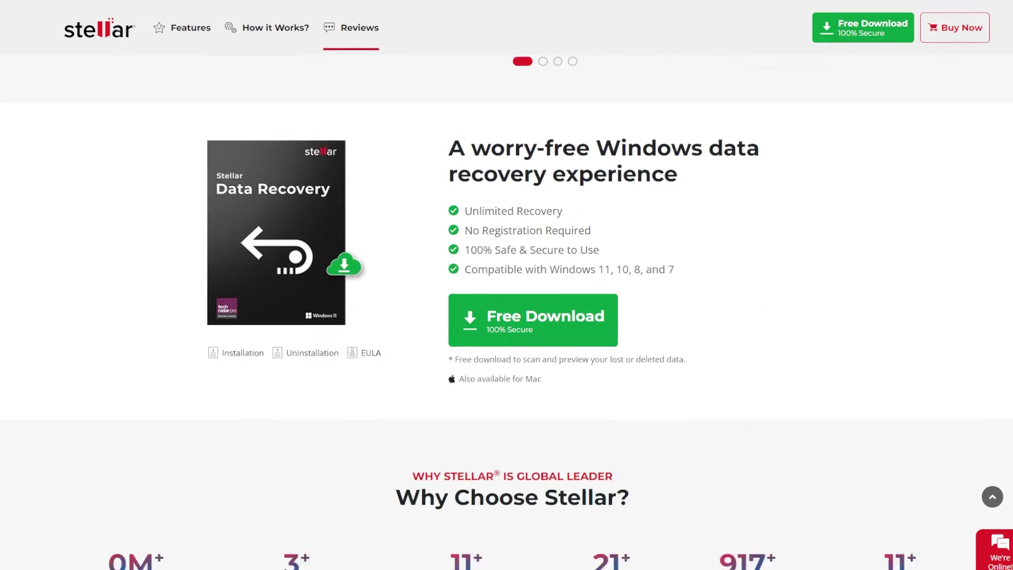
scroll(507, 317, down, 2)
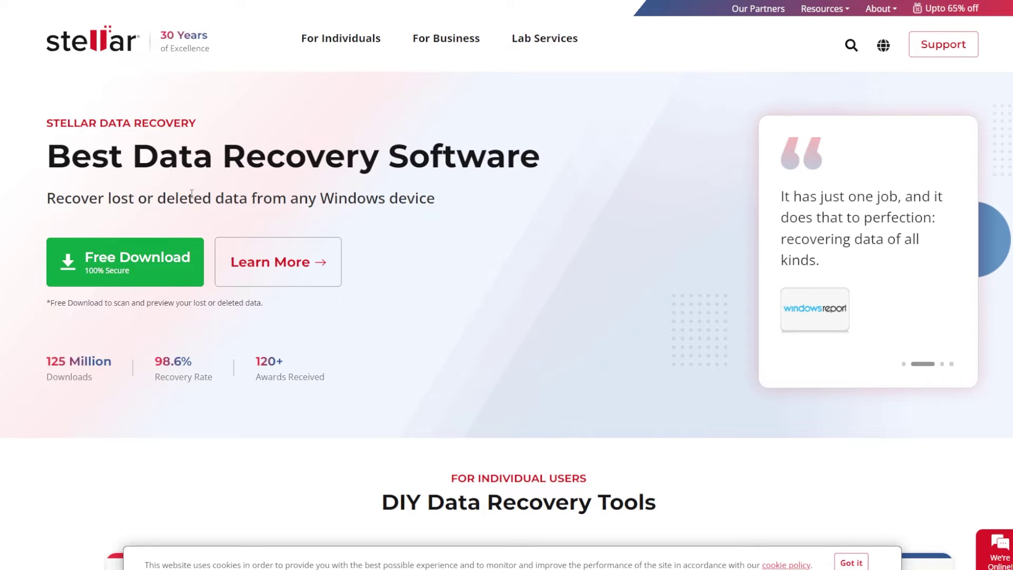
- Start the Free Download of Stellar Windows Data Recovery from its product page
click(167, 267)
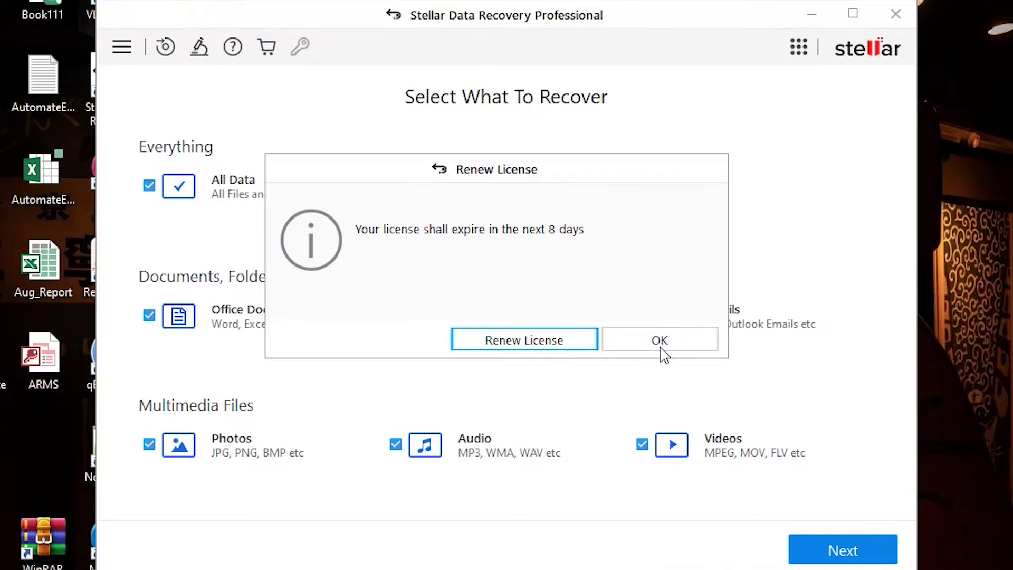
- Dismiss the license notice, pick External HDD G (G:) under Create Disk Image, and start imaging
click(662, 354)
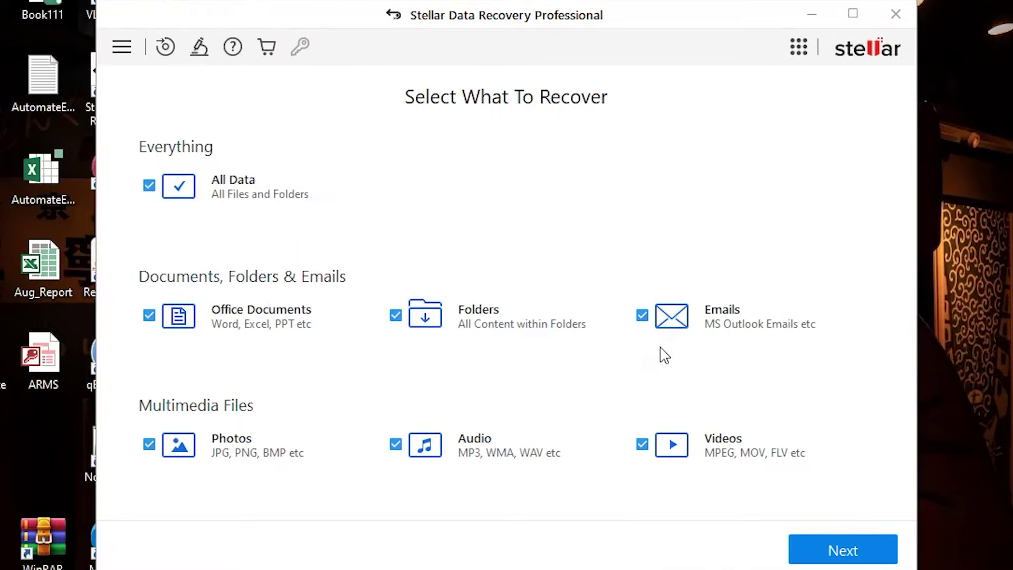
click(120, 49)
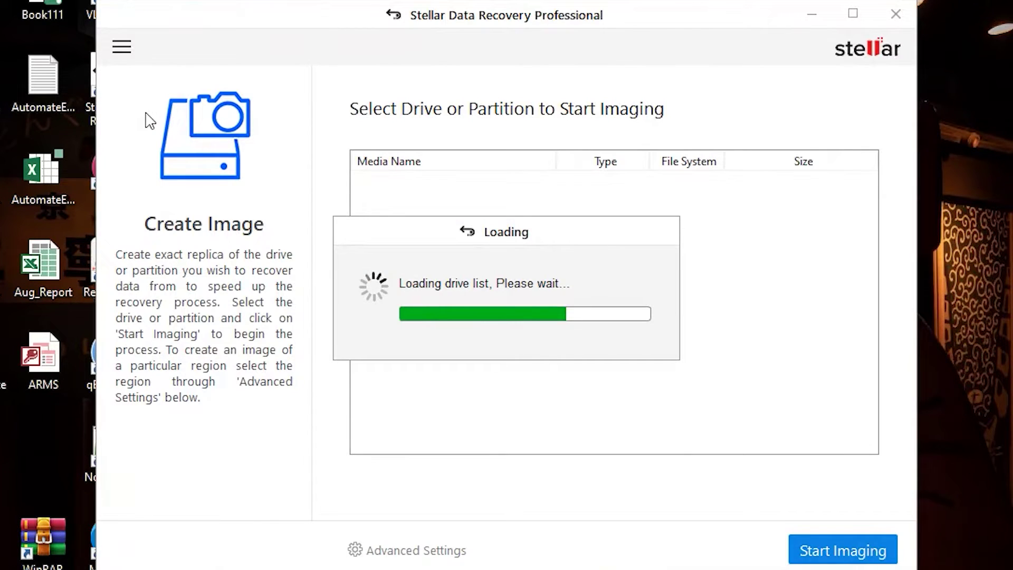
click(456, 347)
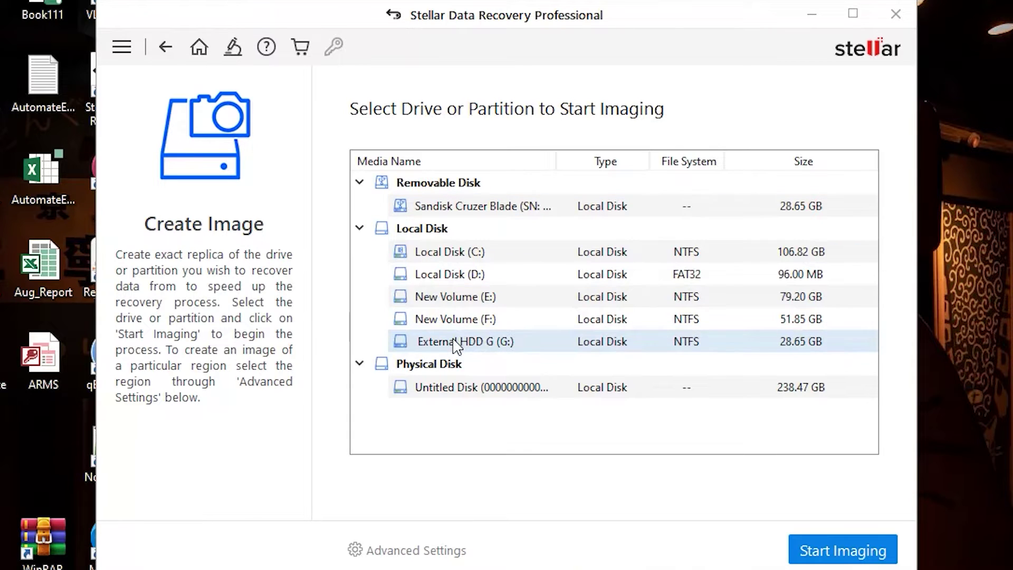
click(456, 347)
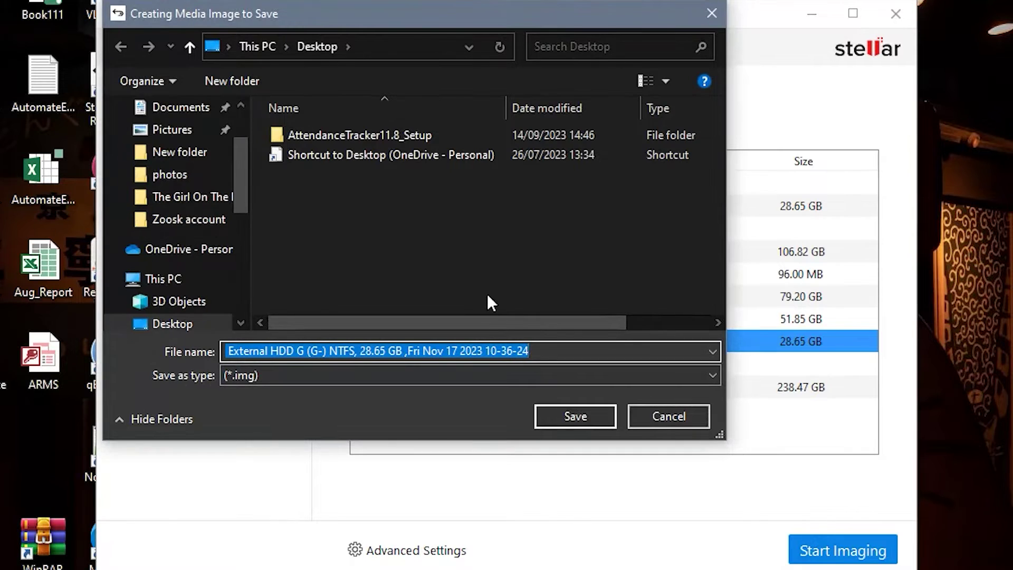
scroll(158, 237, down, 5)
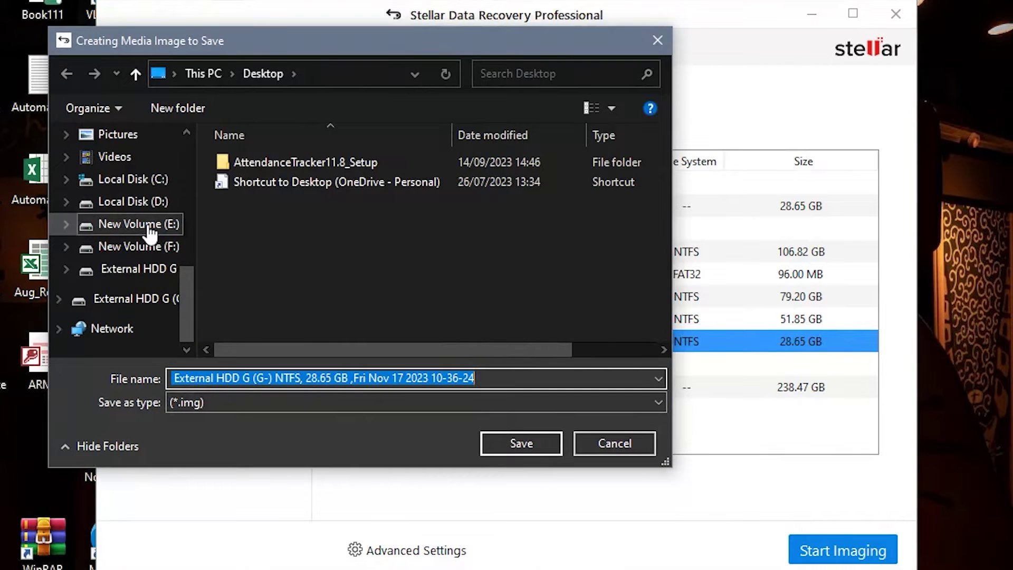
- Save the External HDD G .img file to New Volume (E:) to begin imaging
click(147, 227)
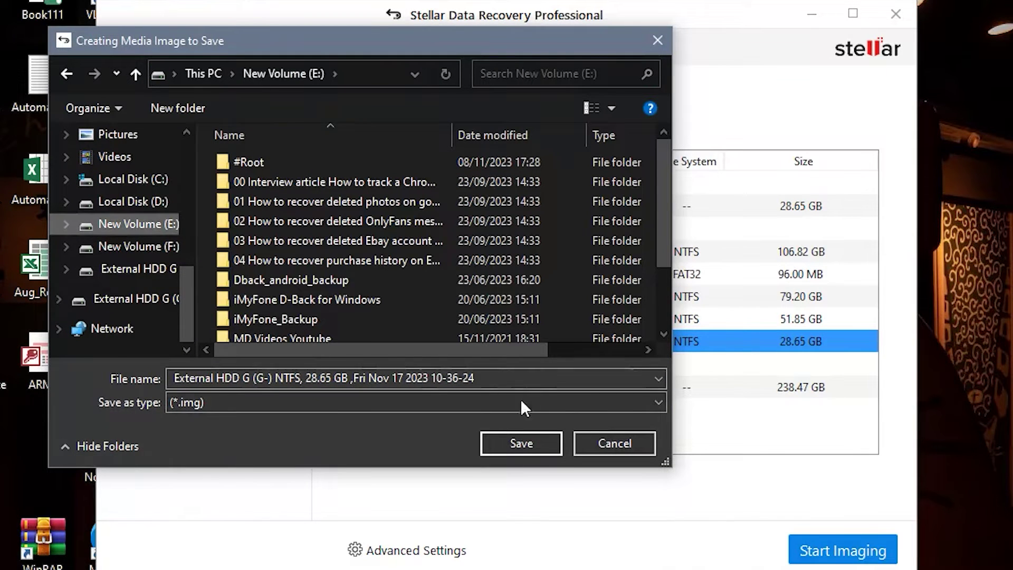
click(523, 443)
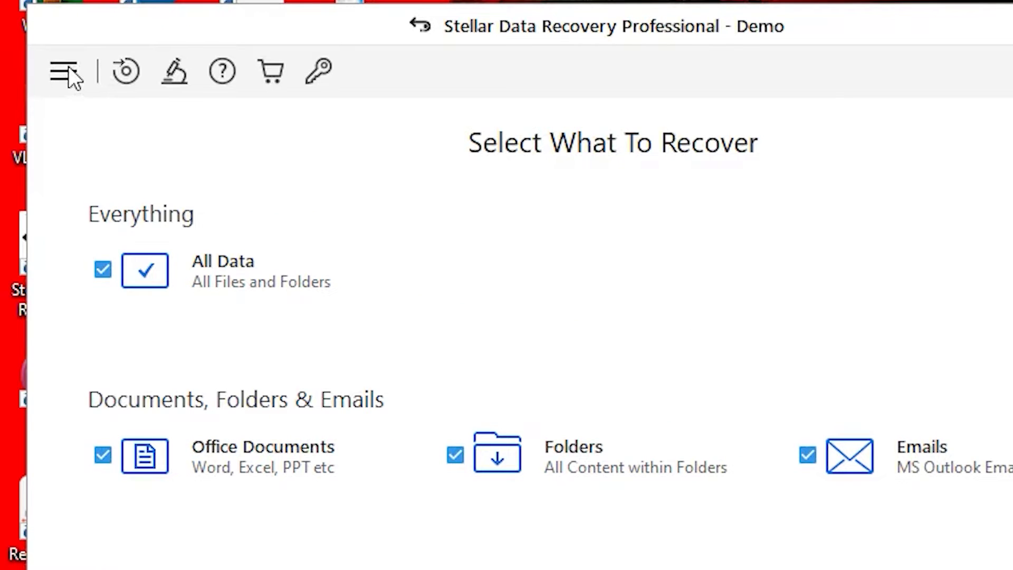
- Switch to Recover from Disk Image from the program's main menu
click(69, 67)
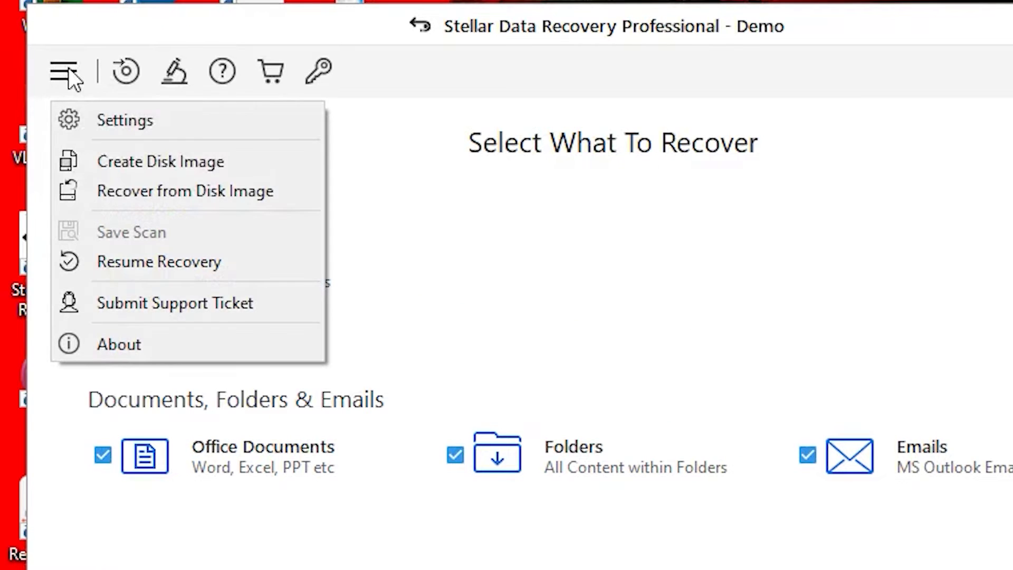
click(113, 184)
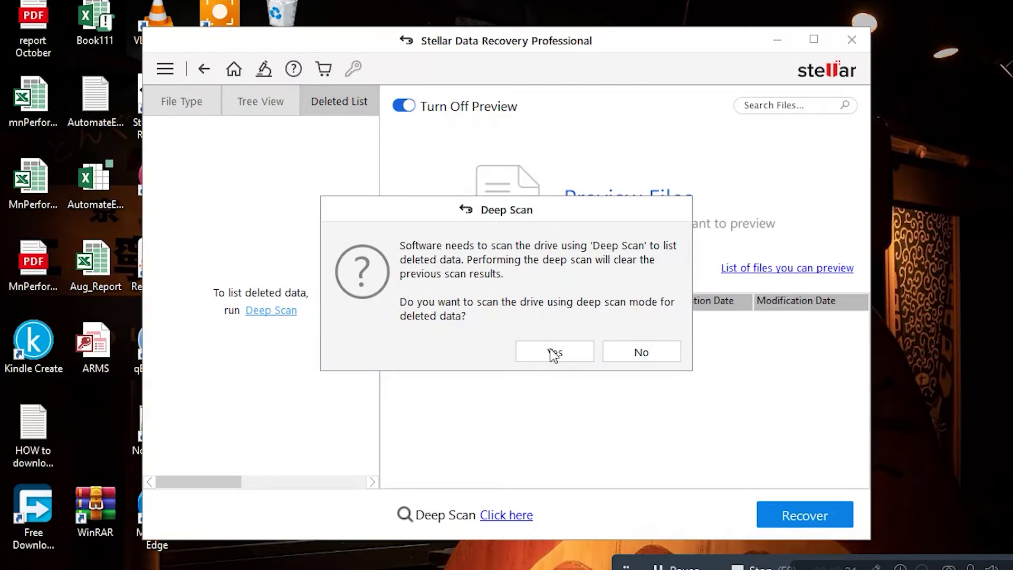
- Confirm the Deep Scan, then start recovering the 18.88 GB of marked files
click(554, 352)
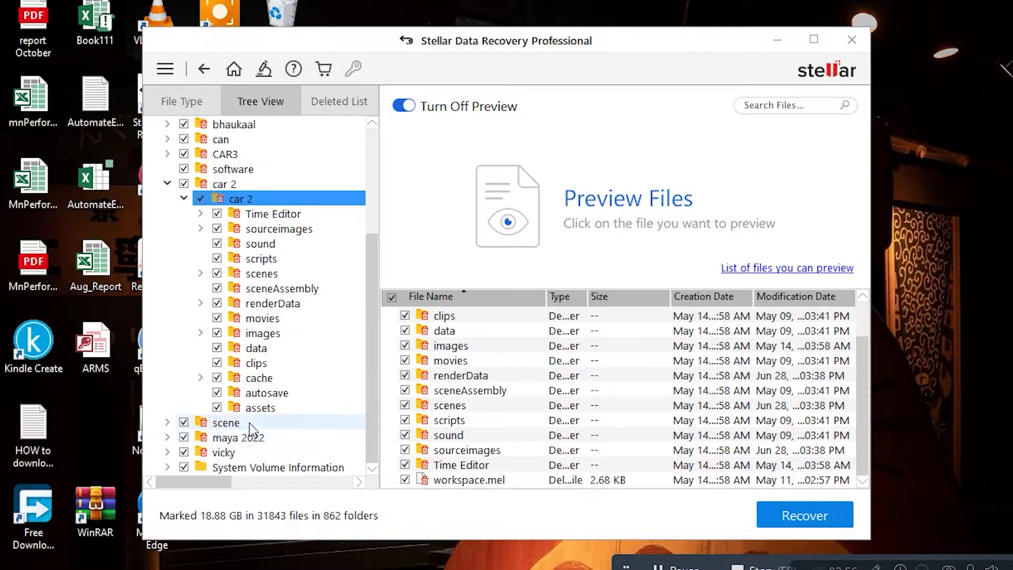
scroll(250, 428, up, 4)
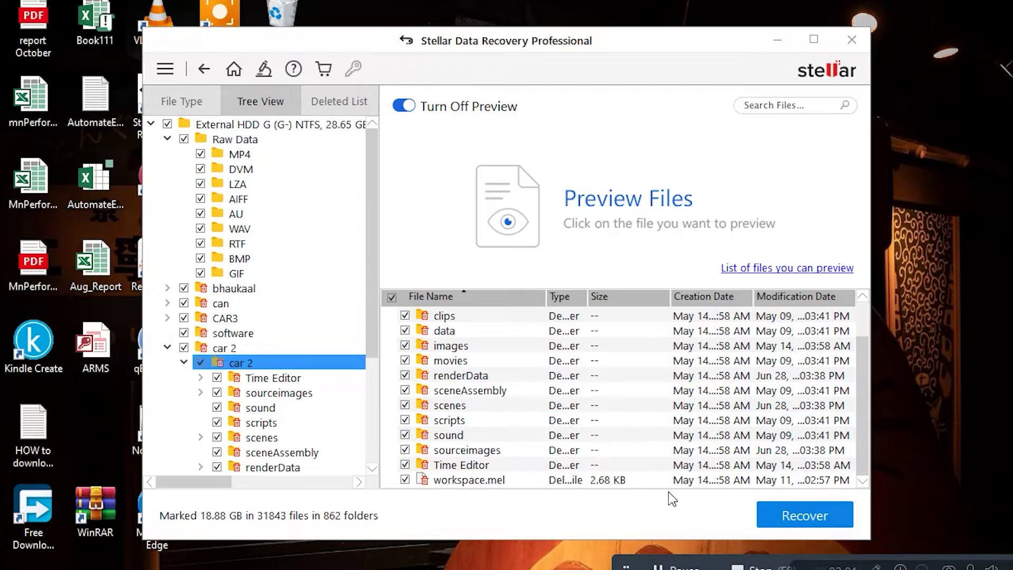
click(780, 511)
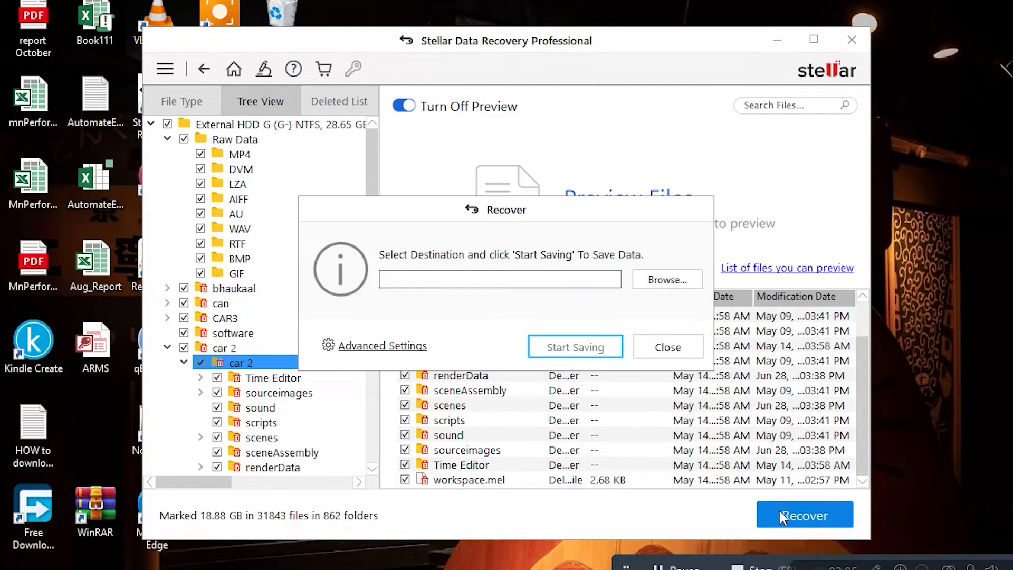
- Set E:\ODT files as the recovery destination and start saving the marked files
click(669, 284)
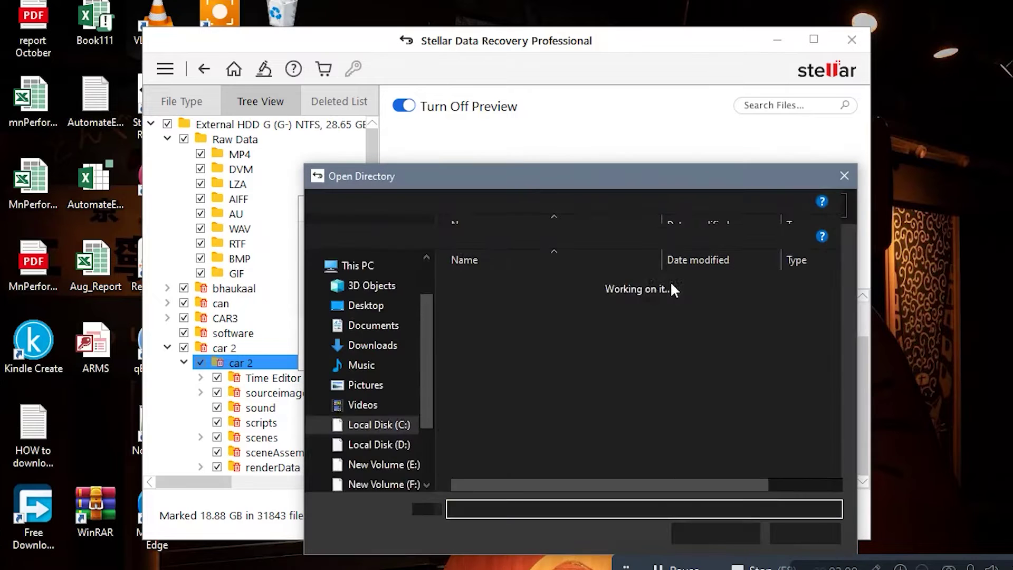
scroll(500, 376, down, 1)
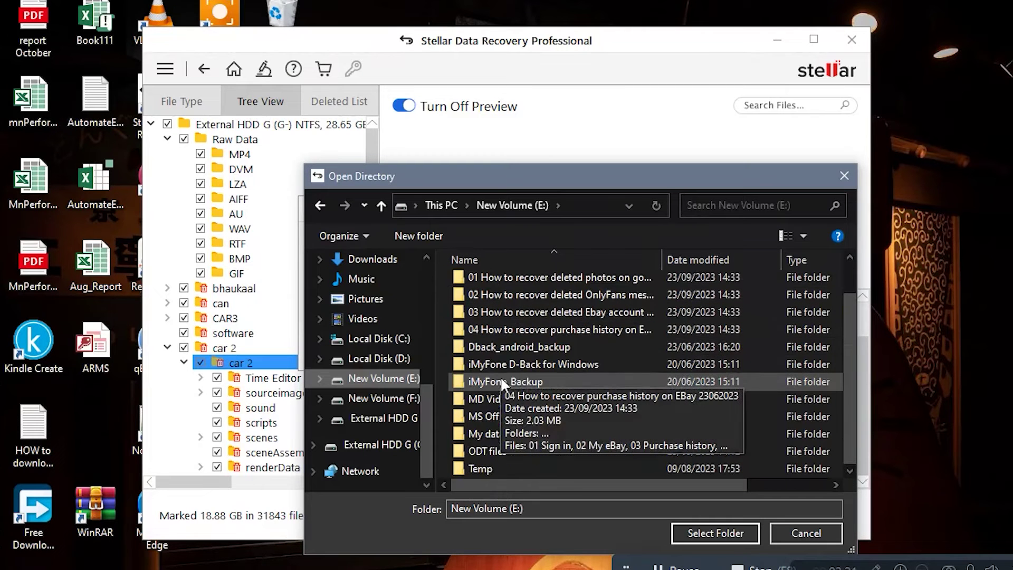
click(503, 450)
double_click(503, 451)
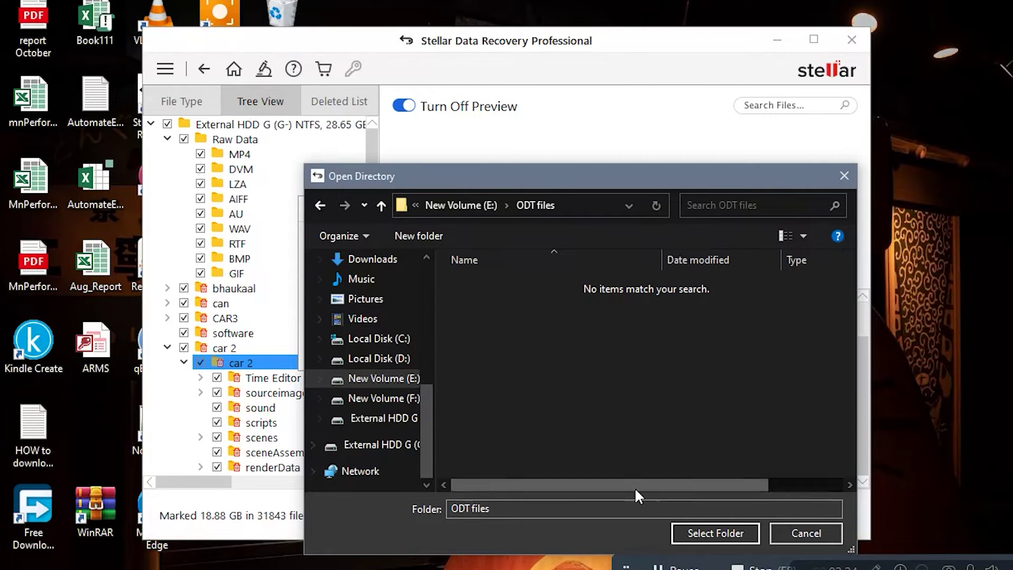
click(690, 531)
click(571, 353)
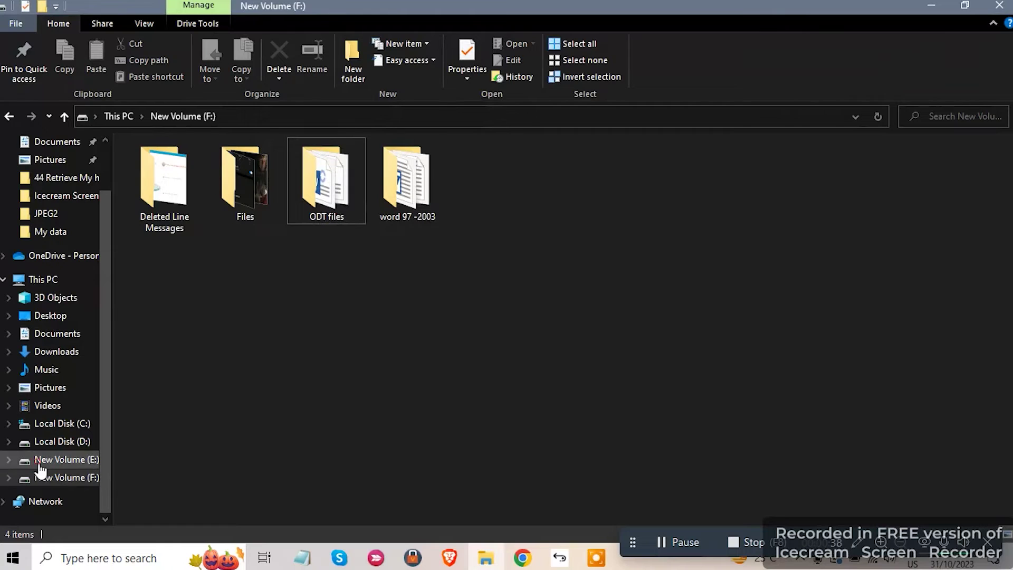
- Browse to E:\#Root\My audio & videos and play a recovered video in VLC, skipping ahead
click(39, 462)
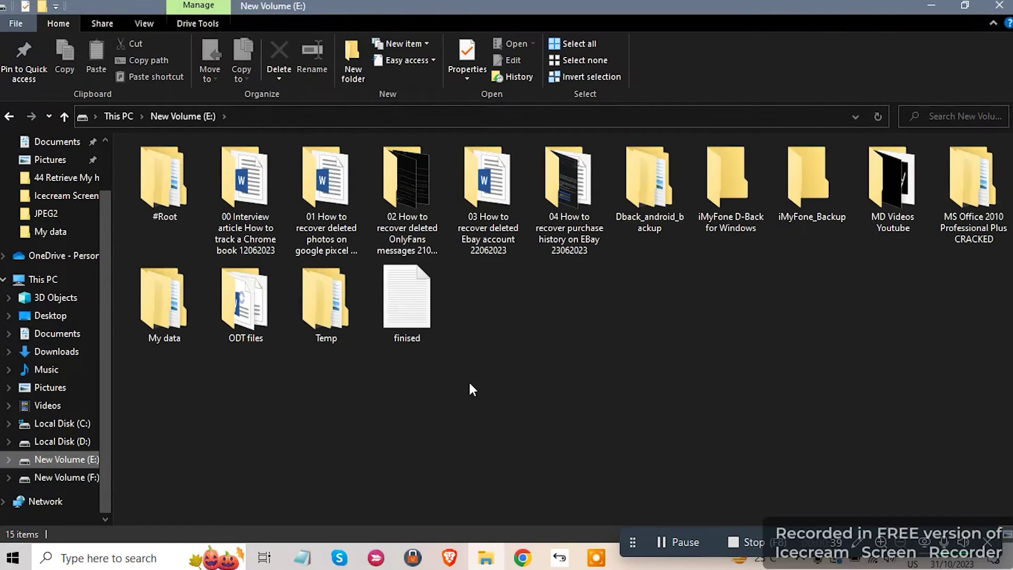
double_click(165, 208)
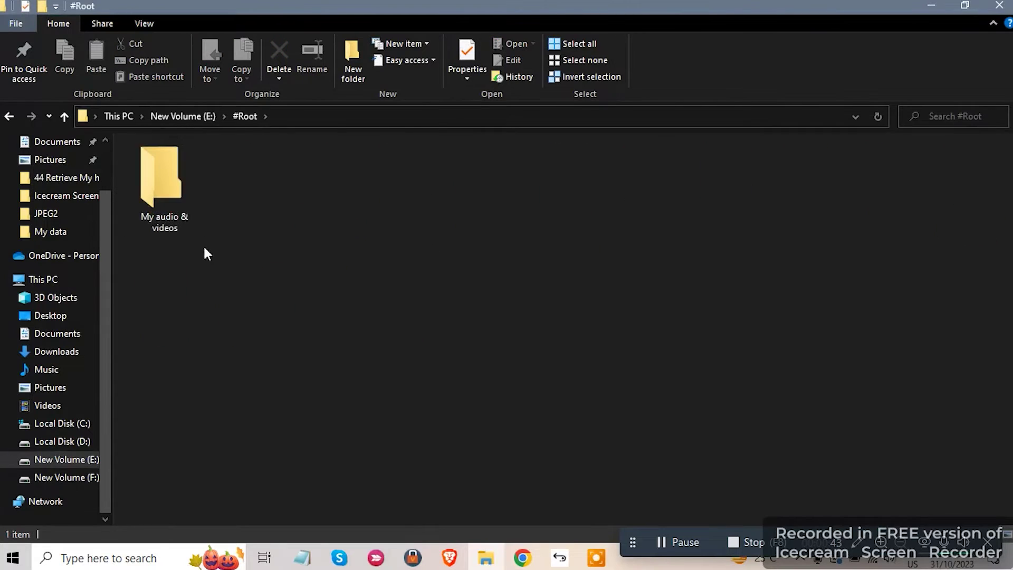
double_click(168, 194)
double_click(180, 190)
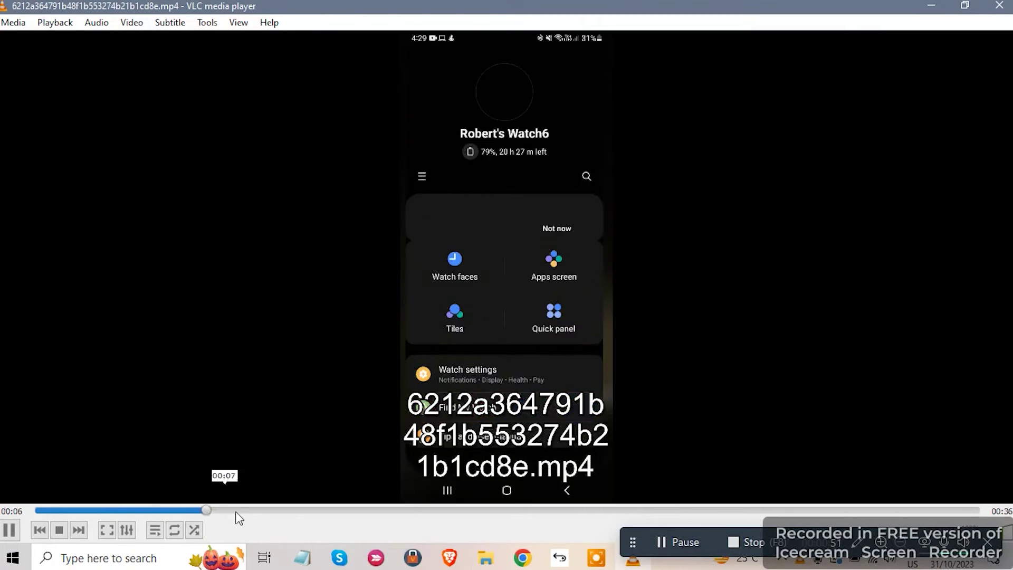
drag(132, 509, 242, 511)
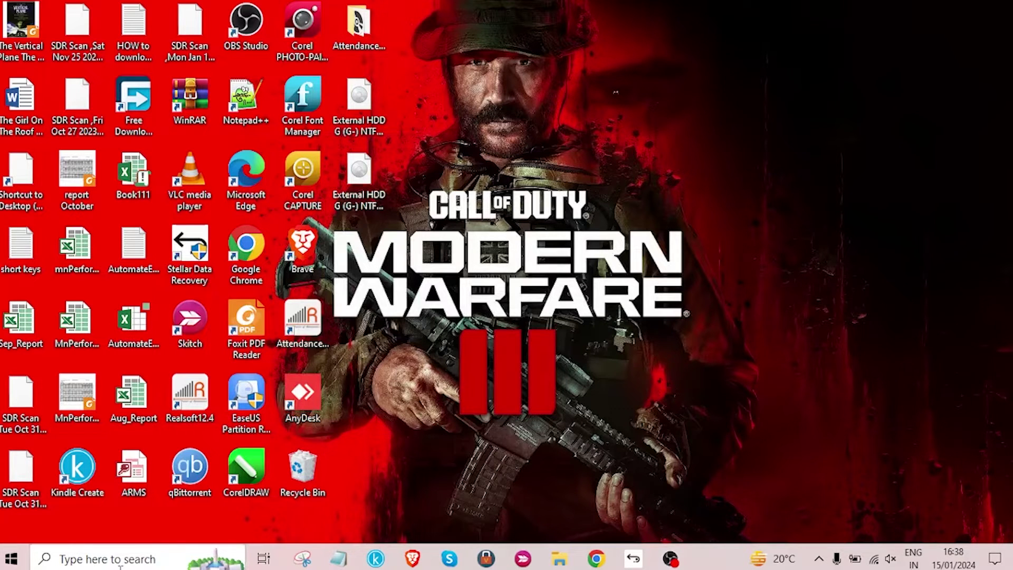
- Run 'fsutil behavior set DisableDeleteNotify 1' from an administrator Command Prompt
click(119, 559)
text(md)
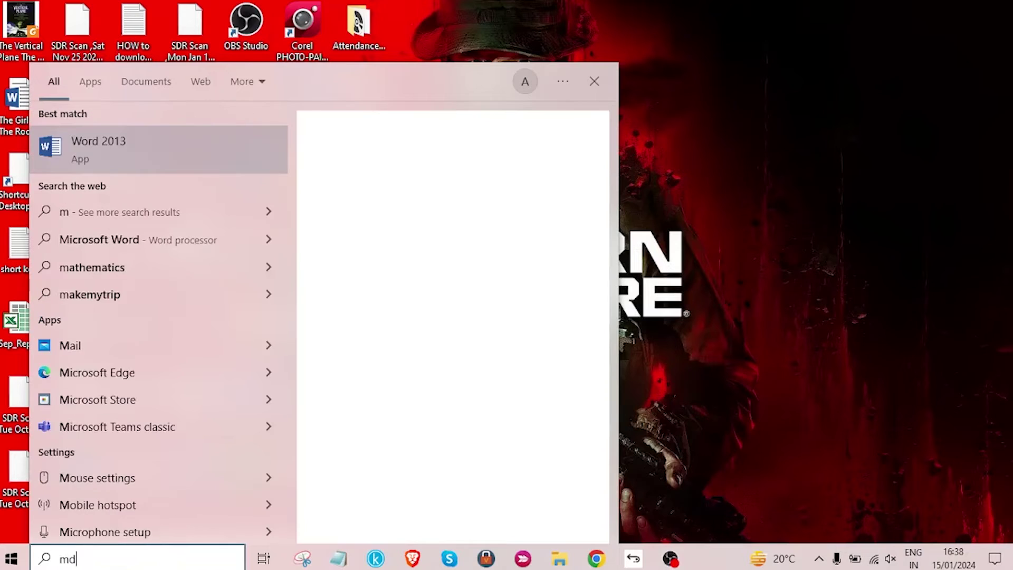
key(BackSpace)
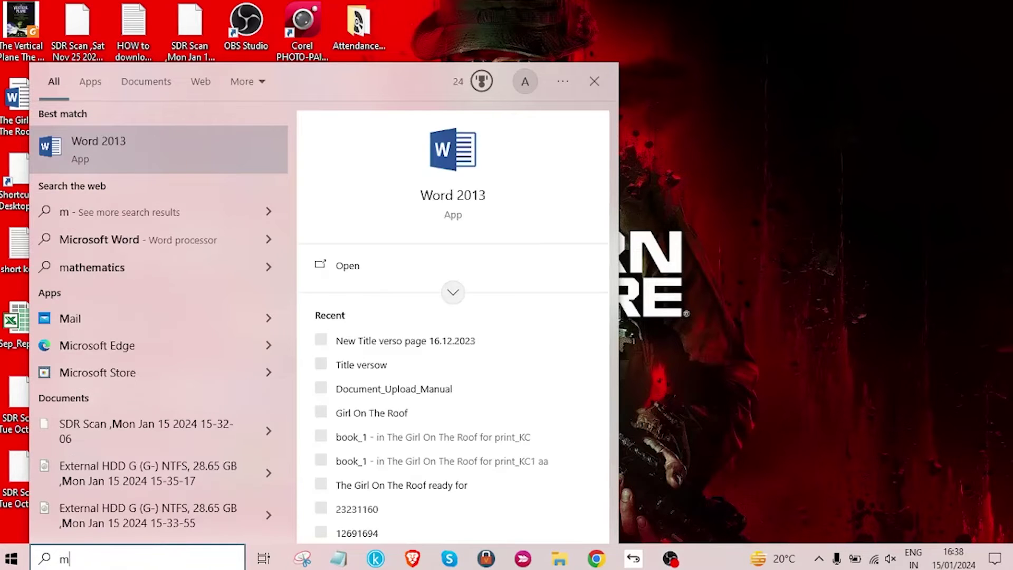
key(BackSpace)
text(cmd)
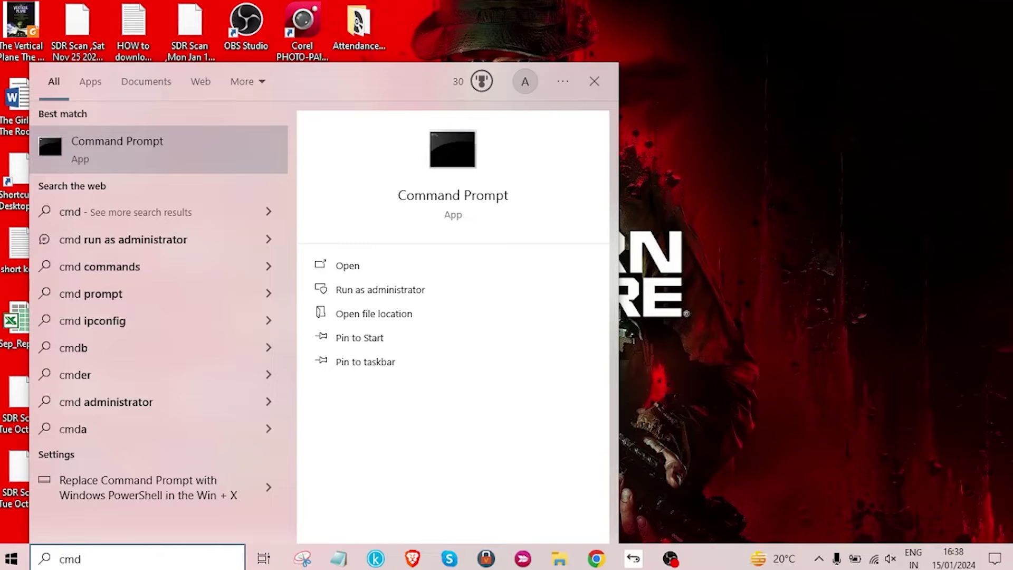
right_click(124, 139)
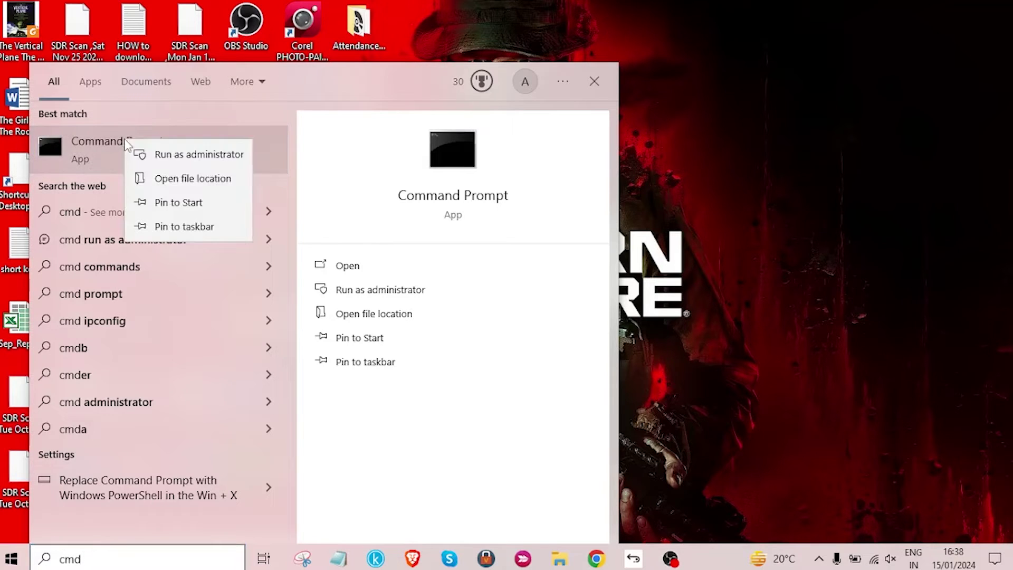
click(168, 165)
text(fsutil behavior set DisableDeleteNotify 1)
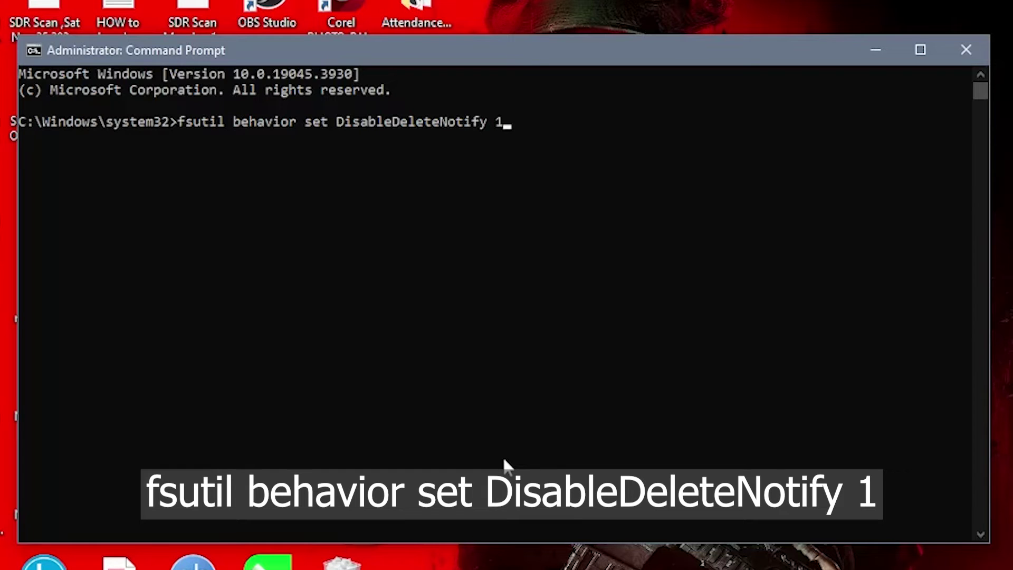
key(Return)
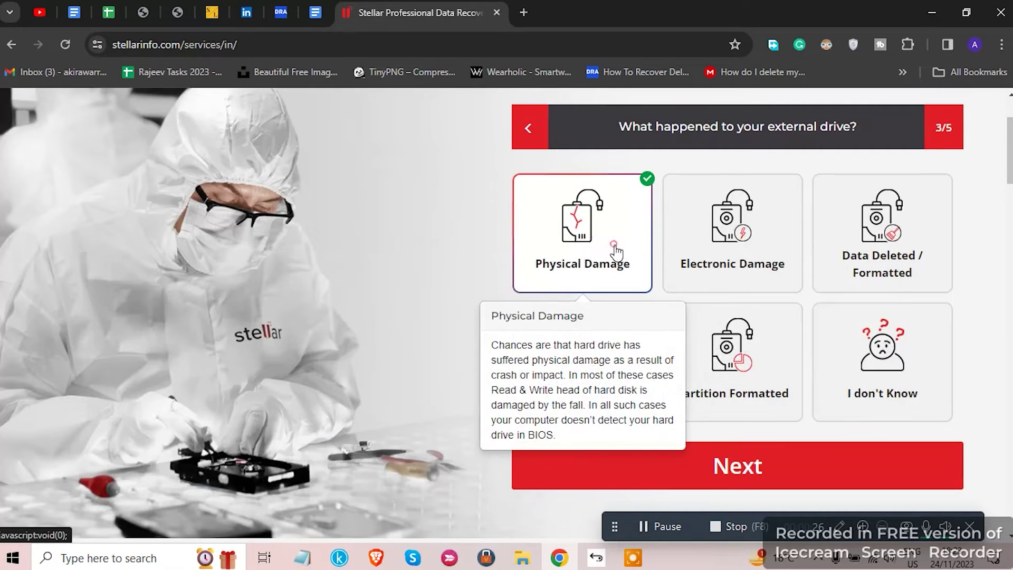
scroll(618, 250, down, 3)
- Select Ransomware Affected and advance the service questionnaire to question 4
click(640, 274)
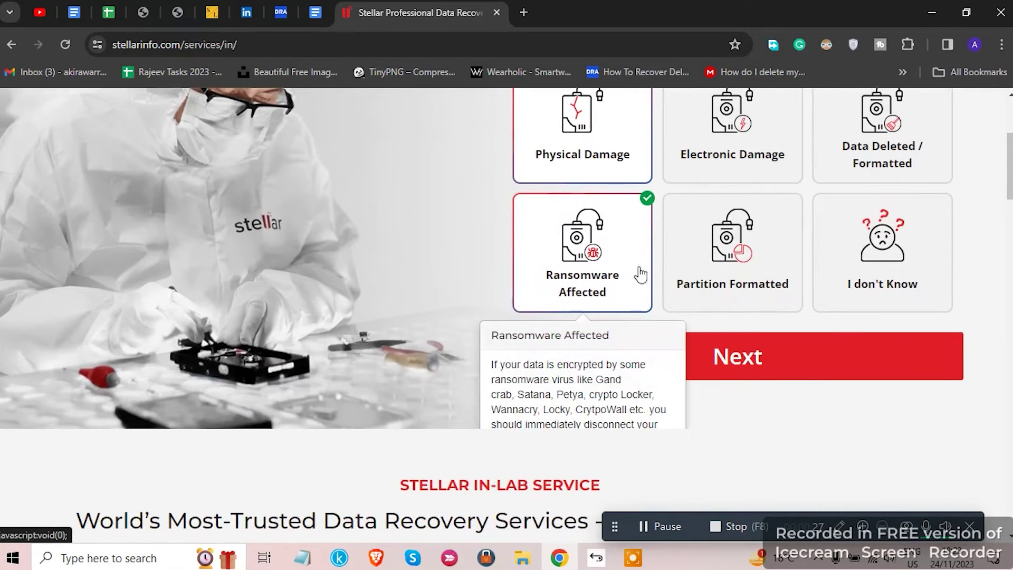
click(737, 353)
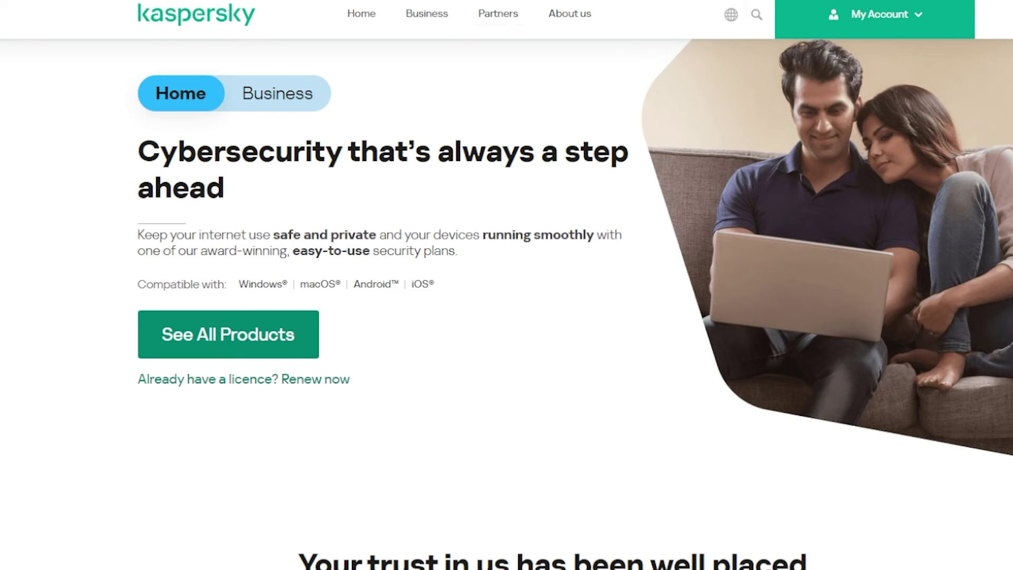
scroll(507, 317, down, 1)
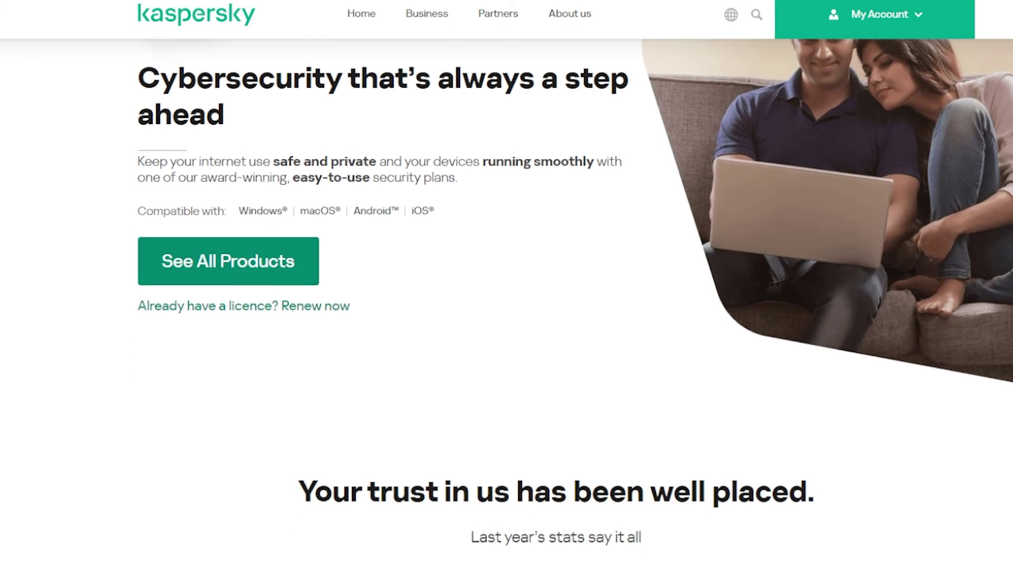
scroll(507, 317, down, 1)
scroll(507, 317, down, 1)
scroll(507, 317, down, 1)
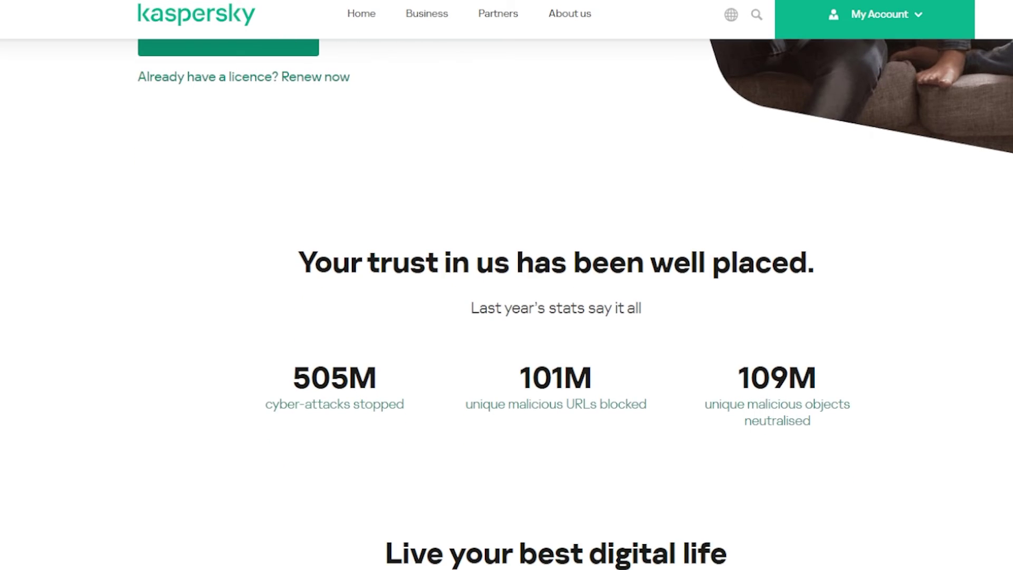
scroll(507, 317, down, 1)
scroll(507, 316, down, 1)
scroll(507, 317, down, 1)
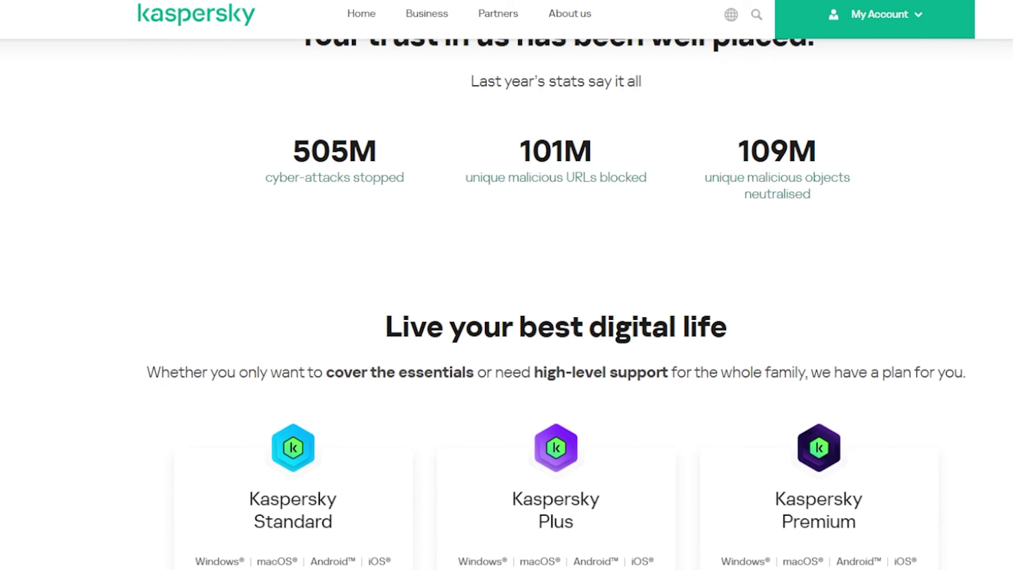
scroll(506, 316, down, 1)
scroll(507, 317, down, 1)
scroll(507, 317, down, 1)
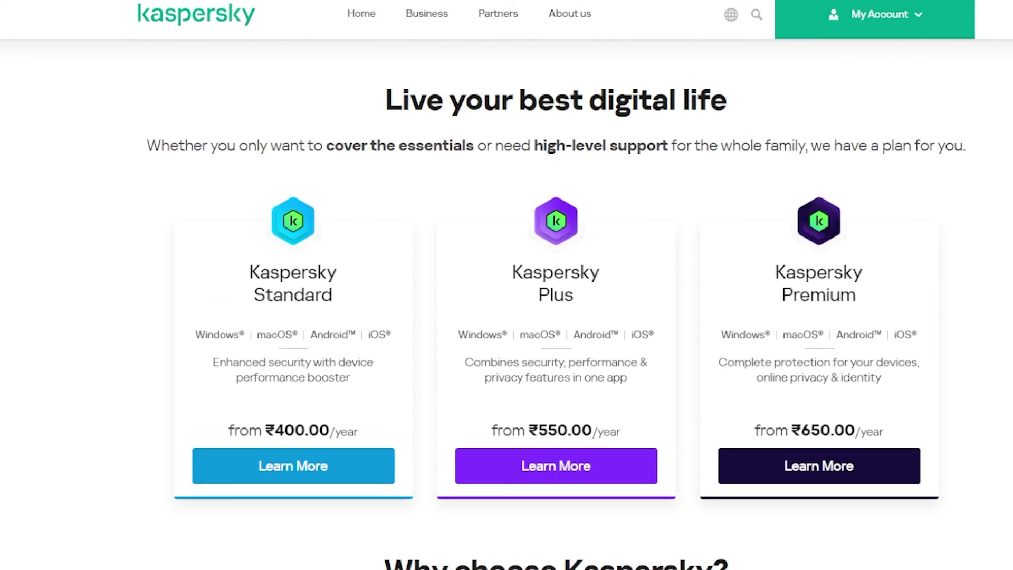
scroll(507, 318, down, 1)
scroll(507, 317, down, 1)
scroll(507, 316, down, 1)
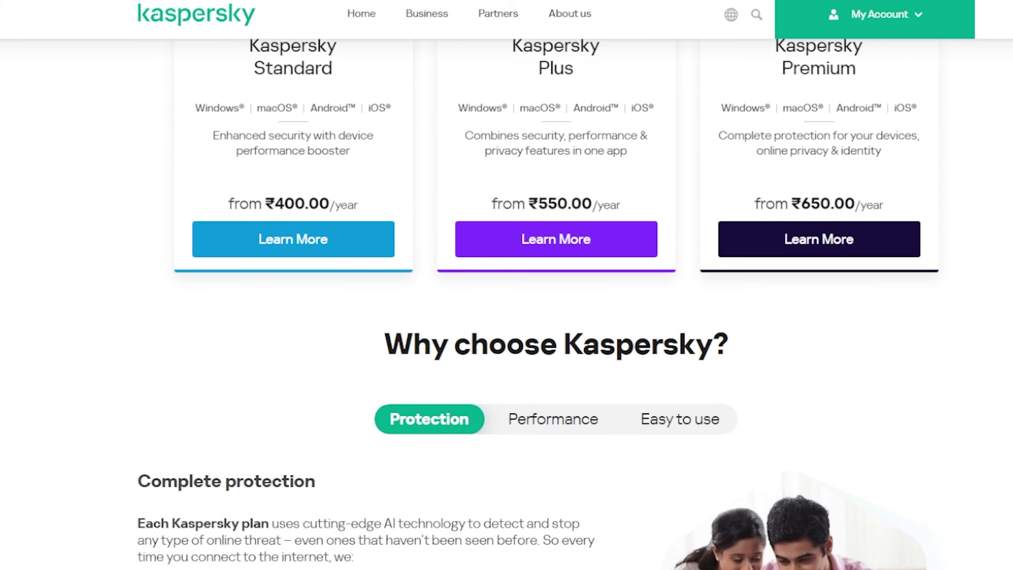
scroll(507, 316, down, 1)
scroll(507, 317, down, 1)
scroll(506, 318, down, 1)
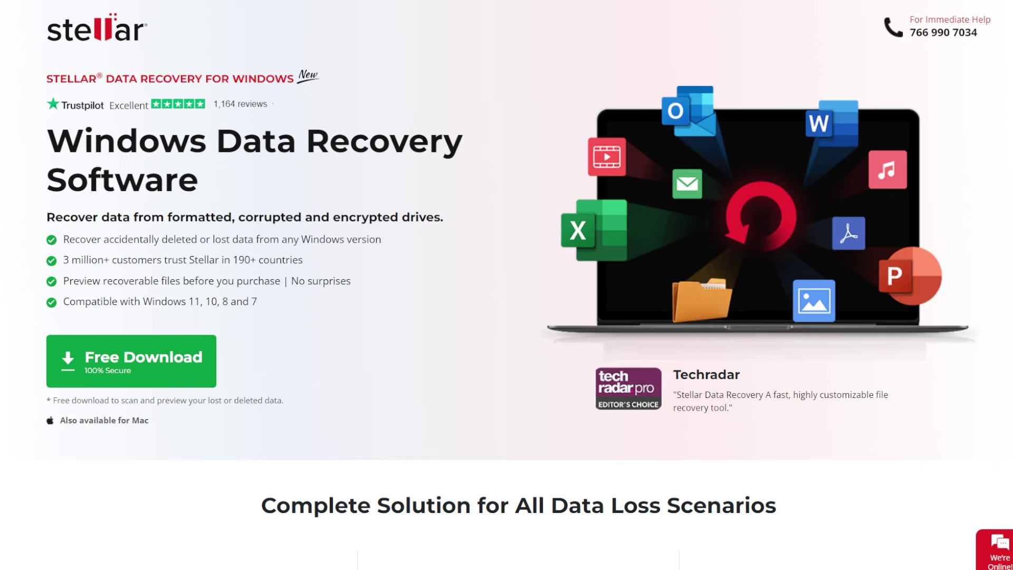
scroll(507, 317, down, 1)
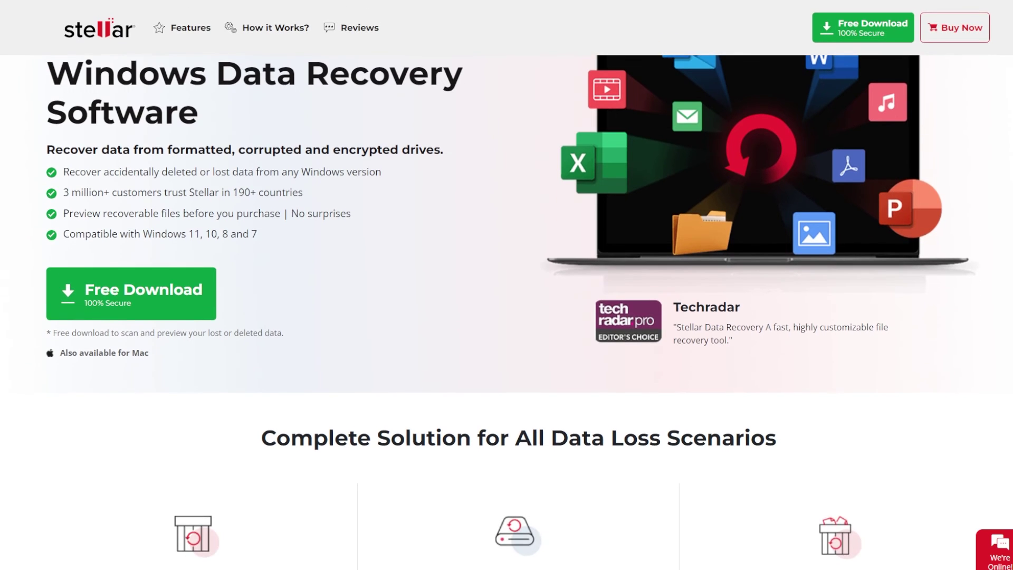
scroll(507, 317, down, 1)
scroll(507, 317, down, 1)
scroll(507, 318, down, 1)
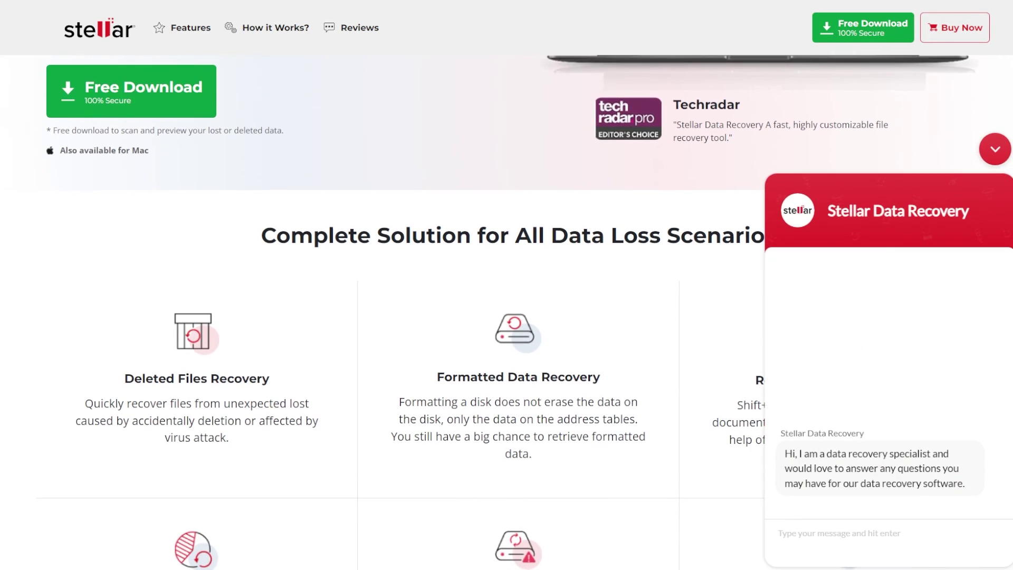
scroll(507, 317, down, 1)
click(995, 148)
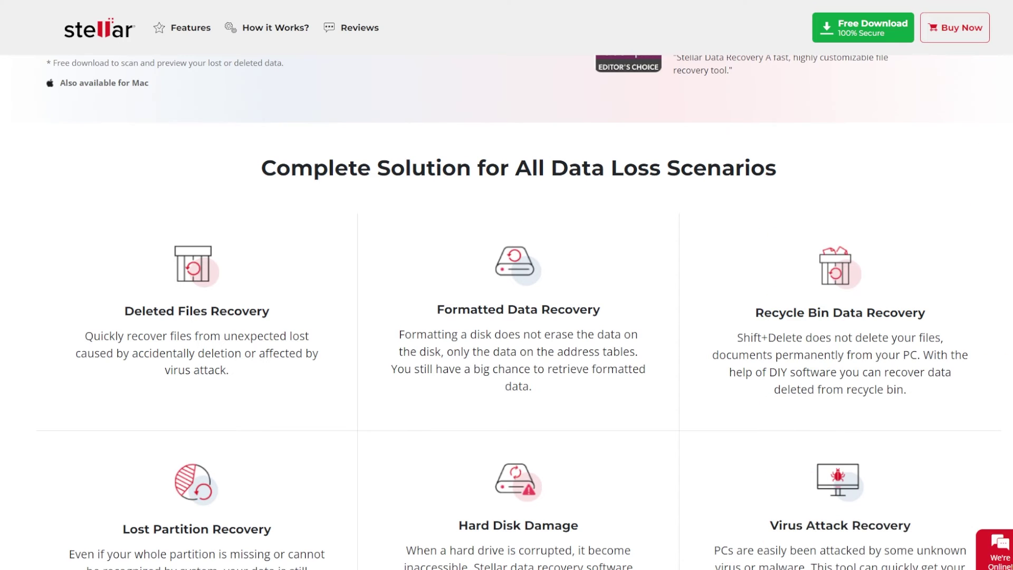
scroll(995, 148, down, 1)
scroll(506, 317, down, 2)
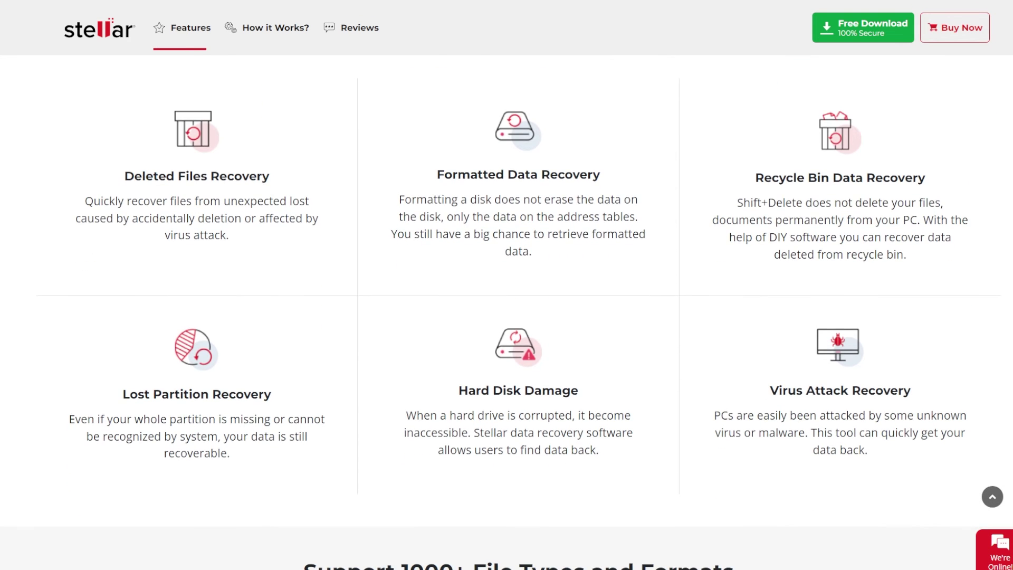
scroll(506, 317, down, 2)
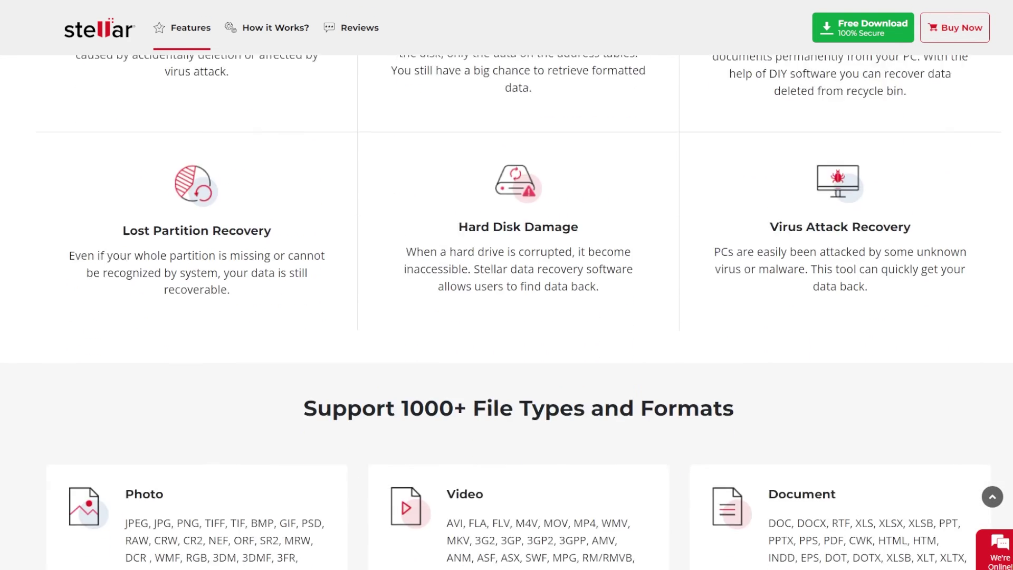
scroll(506, 317, down, 1)
scroll(507, 317, down, 1)
scroll(507, 317, down, 2)
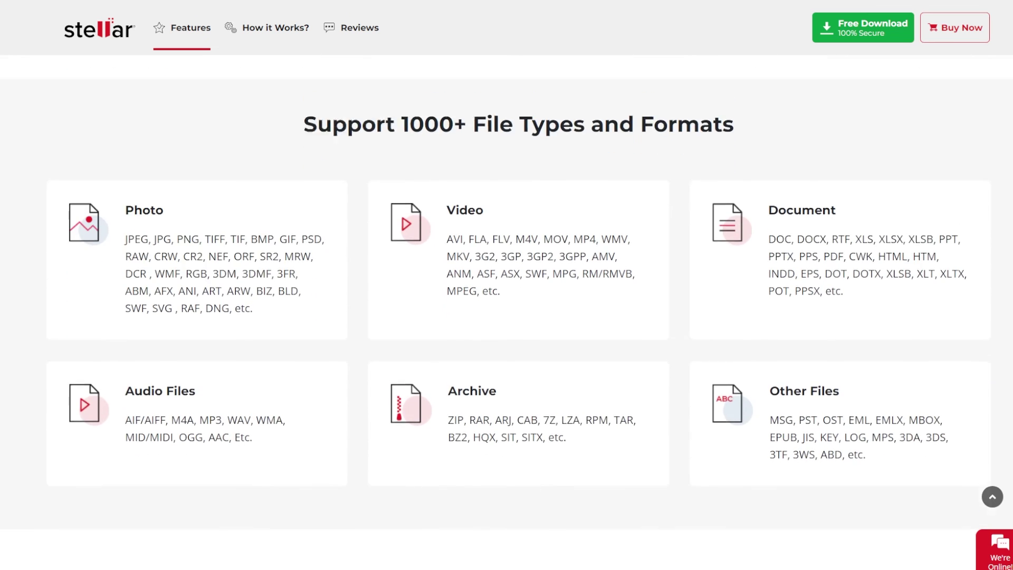
scroll(507, 317, down, 1)
scroll(507, 317, down, 2)
scroll(507, 317, down, 1)
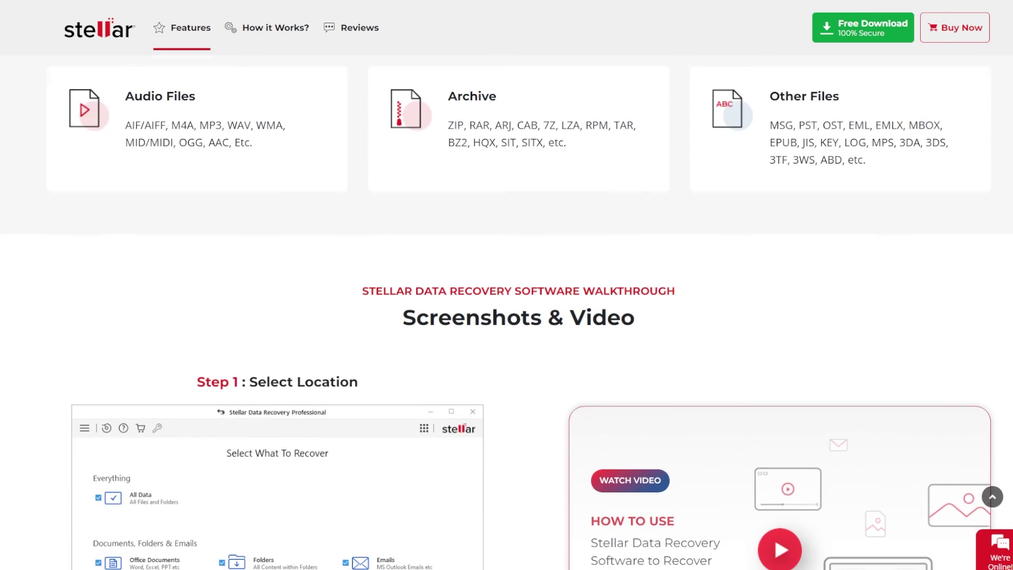
scroll(507, 317, down, 1)
scroll(507, 317, down, 1)
scroll(506, 317, down, 1)
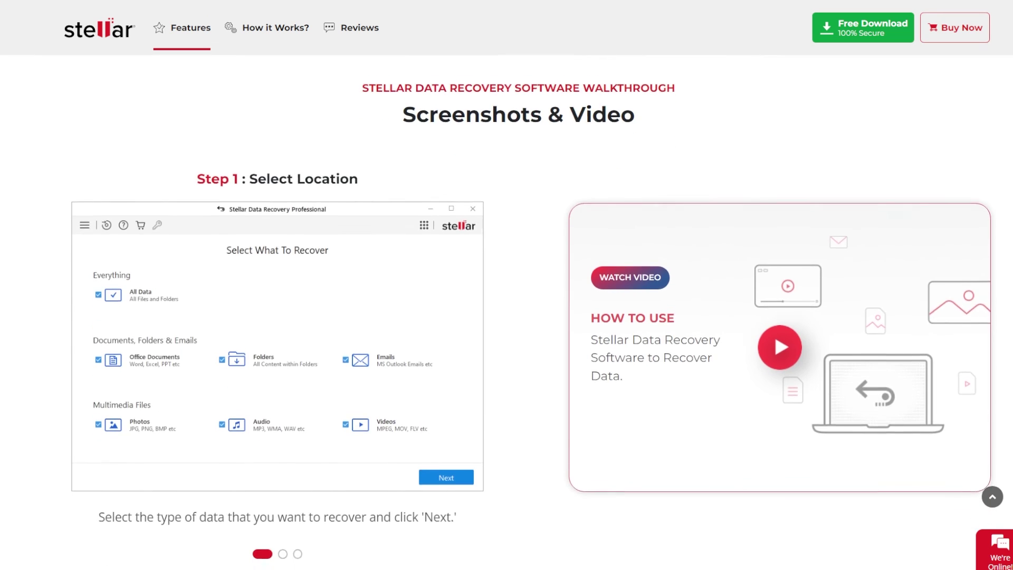
scroll(507, 317, down, 1)
scroll(506, 317, down, 1)
scroll(507, 316, down, 1)
scroll(507, 317, down, 1)
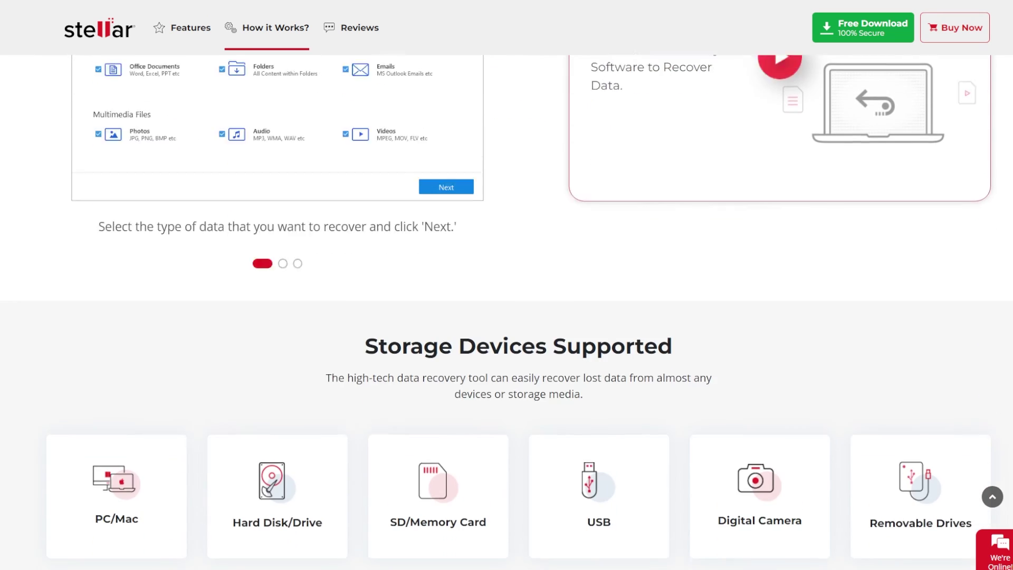
scroll(507, 316, down, 1)
scroll(507, 317, down, 1)
scroll(507, 317, down, 1)
scroll(506, 317, down, 1)
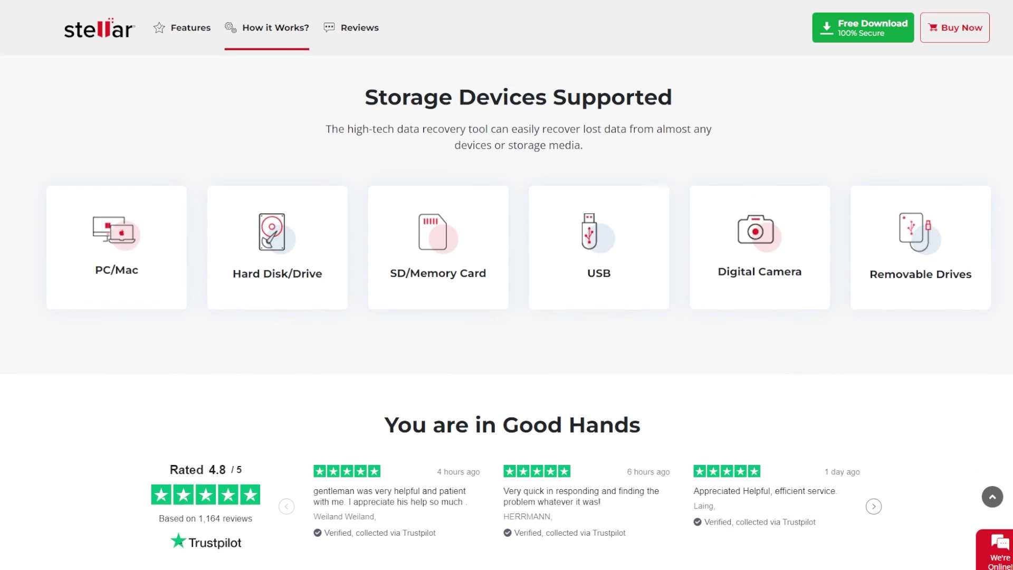
scroll(507, 317, down, 1)
scroll(507, 317, down, 1)
scroll(506, 317, down, 1)
scroll(507, 316, down, 1)
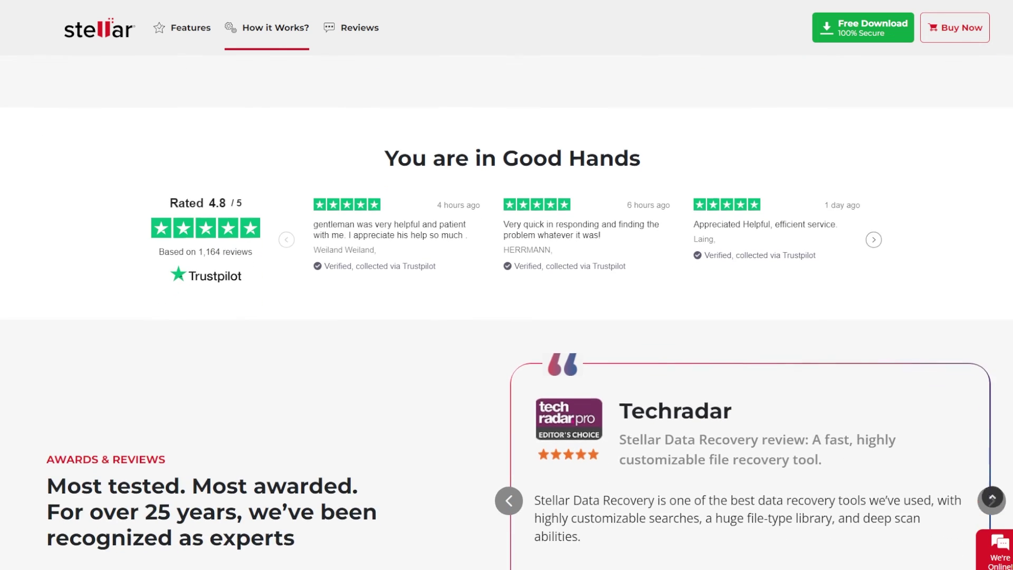
scroll(507, 317, down, 1)
scroll(507, 316, down, 1)
scroll(507, 317, down, 1)
scroll(507, 317, down, 1)
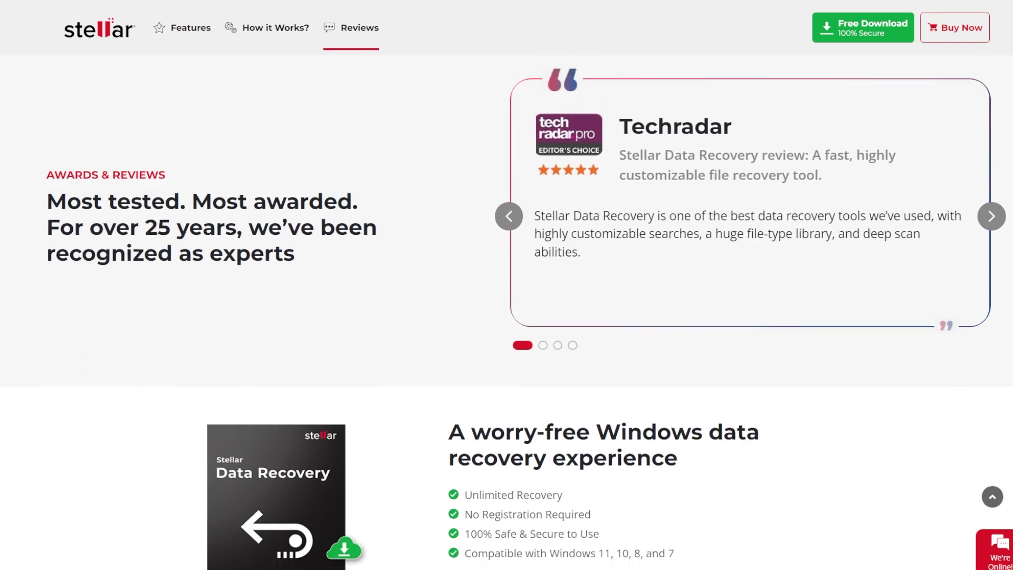
scroll(507, 317, down, 1)
scroll(507, 317, down, 1)
scroll(507, 317, down, 2)
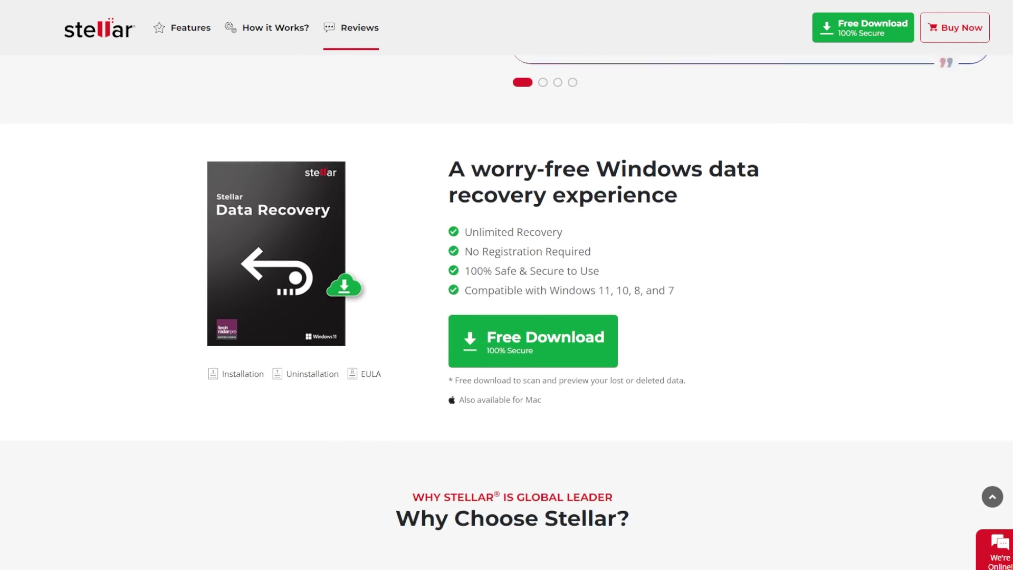
scroll(506, 317, down, 2)
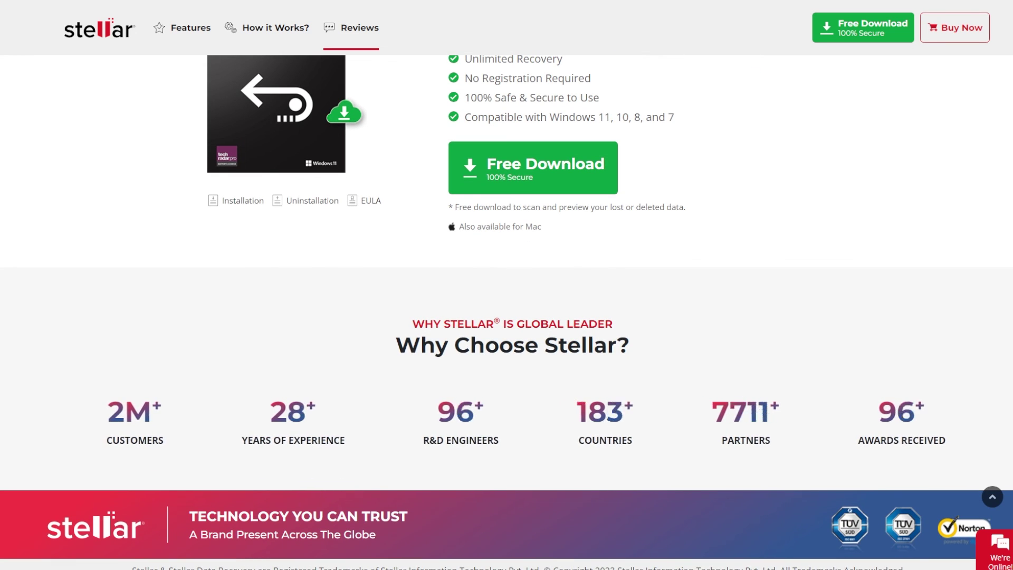